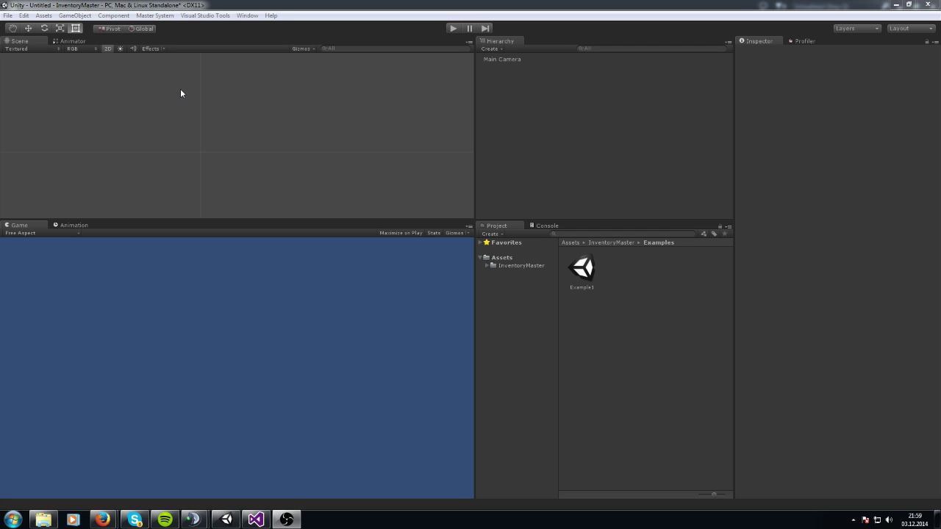
# Create a new Inventory and Storage setup from Master System > Create.
pyautogui.click(154, 16)
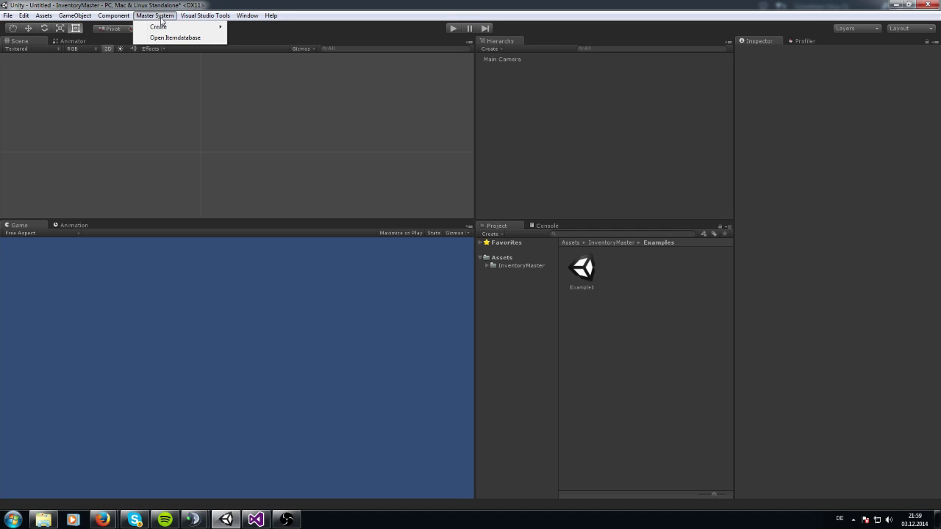
pyautogui.moveTo(169, 27)
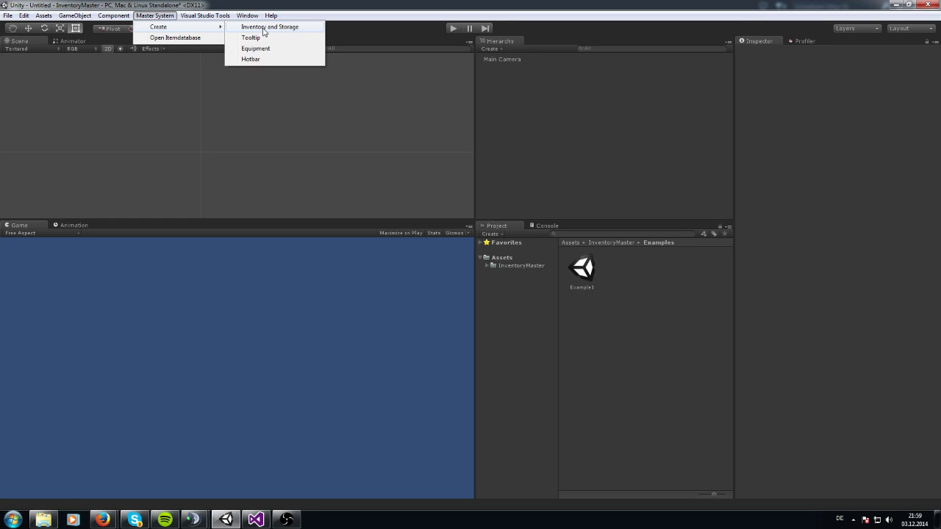
pyautogui.click(263, 28)
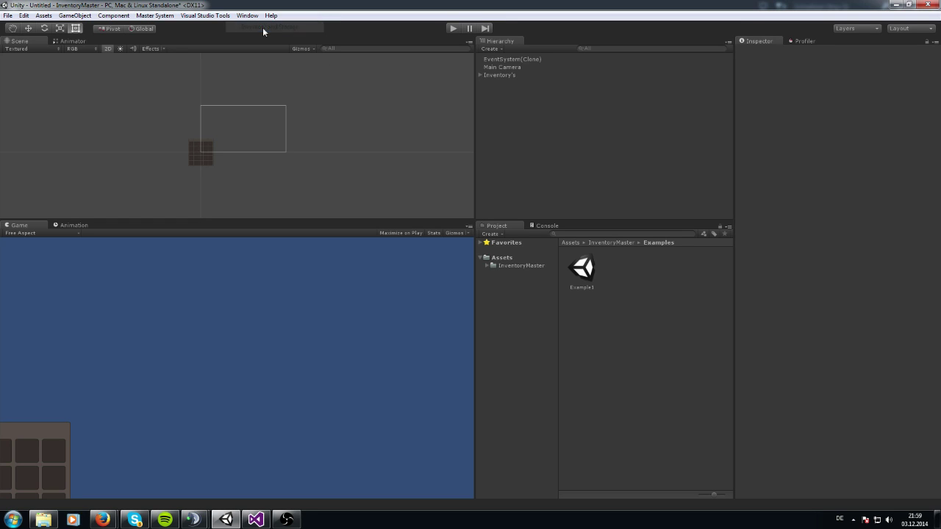
# Expand the inventory hierarchy, drag the Panel into the canvas and tick Player Inventory.
pyautogui.click(481, 75)
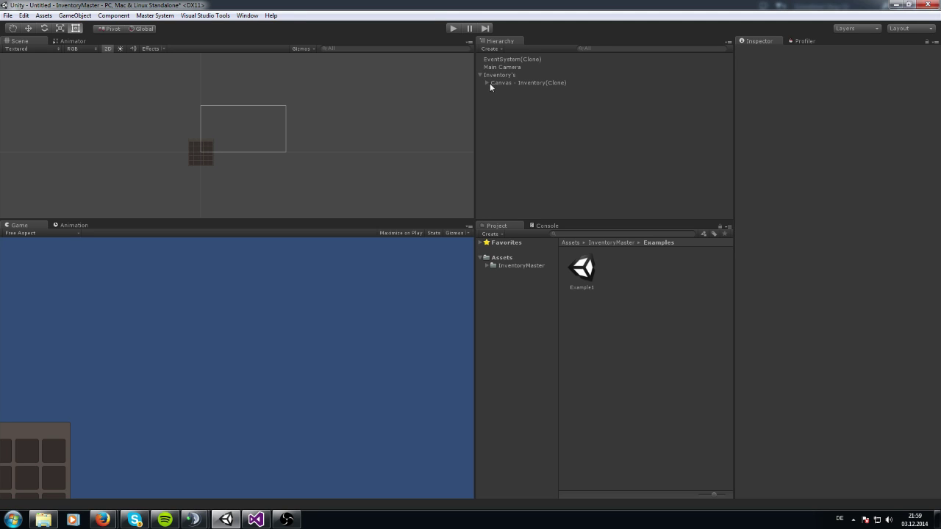
pyautogui.click(500, 83)
pyautogui.click(486, 83)
pyautogui.click(504, 91)
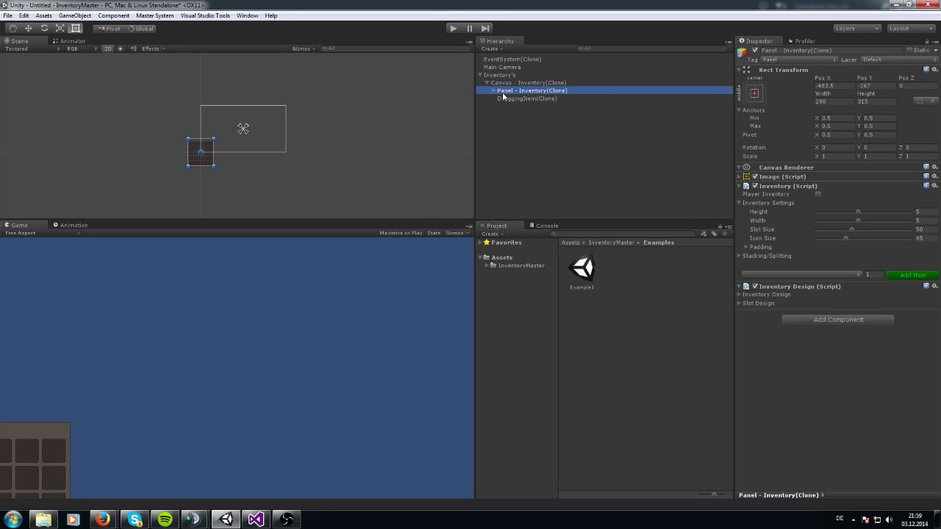
pyautogui.moveTo(209, 152); pyautogui.dragTo(234, 134)
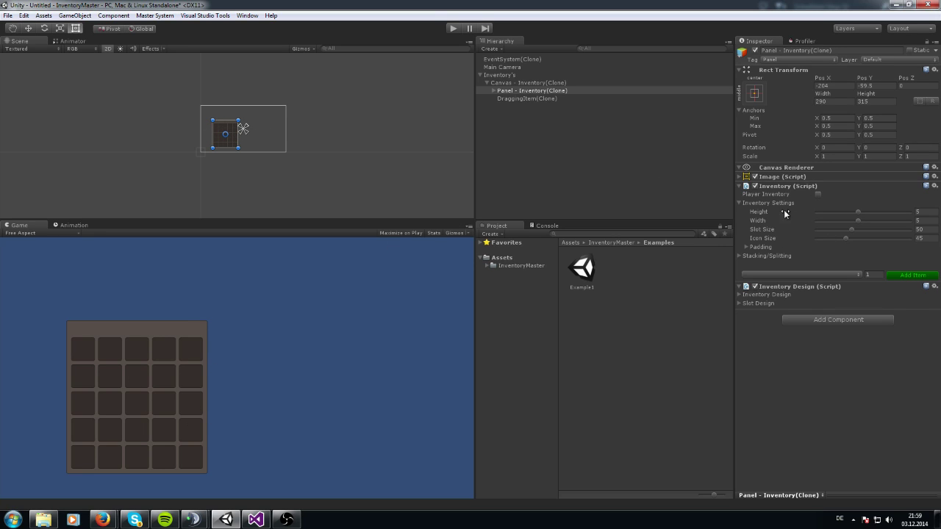
pyautogui.click(818, 194)
# Add a Bottle item to the first slot and set the icon size to 44.
pyautogui.click(738, 204)
pyautogui.click(741, 205)
pyautogui.moveTo(858, 213); pyautogui.dragTo(853, 236)
pyautogui.click(779, 274)
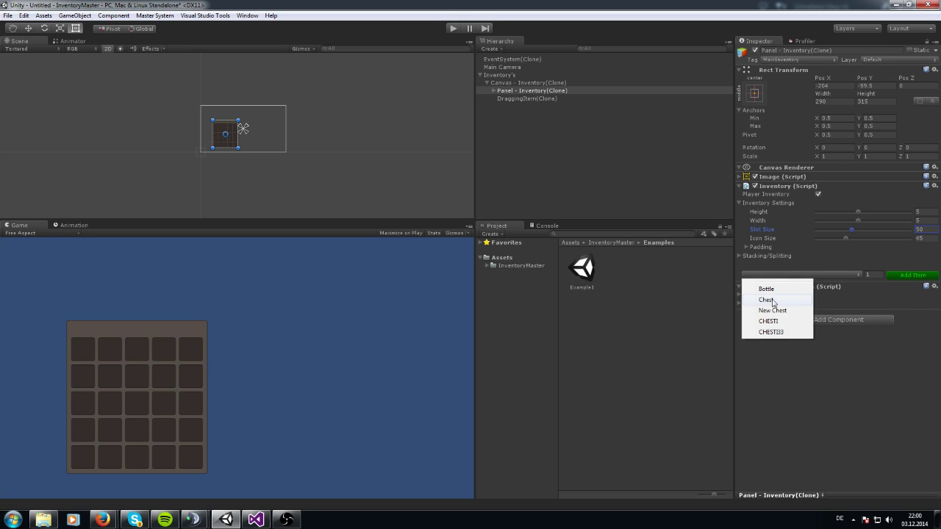
pyautogui.click(767, 289)
pyautogui.click(910, 275)
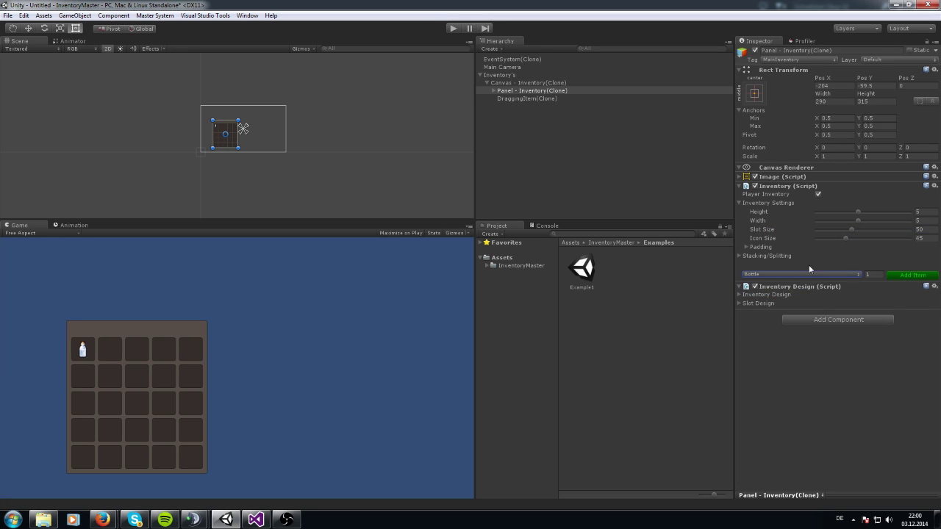
pyautogui.moveTo(845, 239)
pyautogui.mouseDown()
pyautogui.moveTo(826, 240)
pyautogui.moveTo(888, 240)
pyautogui.moveTo(829, 242)
pyautogui.moveTo(853, 242)
pyautogui.moveTo(843, 243)
pyautogui.mouseUp()
# Set the Left, Right, Between X/Y, Top and Bottom padding values to 20.
pyautogui.click(746, 247)
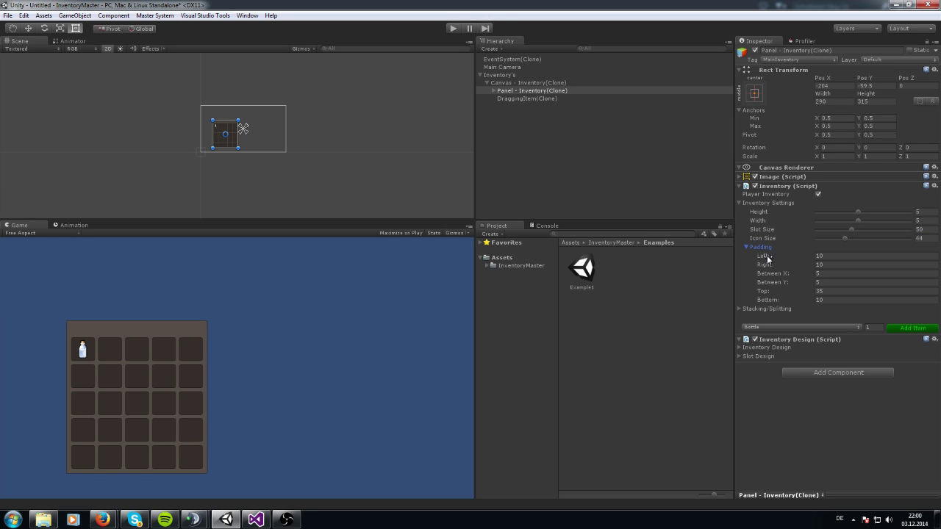
pyautogui.moveTo(771, 257); pyautogui.dragTo(775, 261)
pyautogui.moveTo(776, 265); pyautogui.dragTo(791, 283)
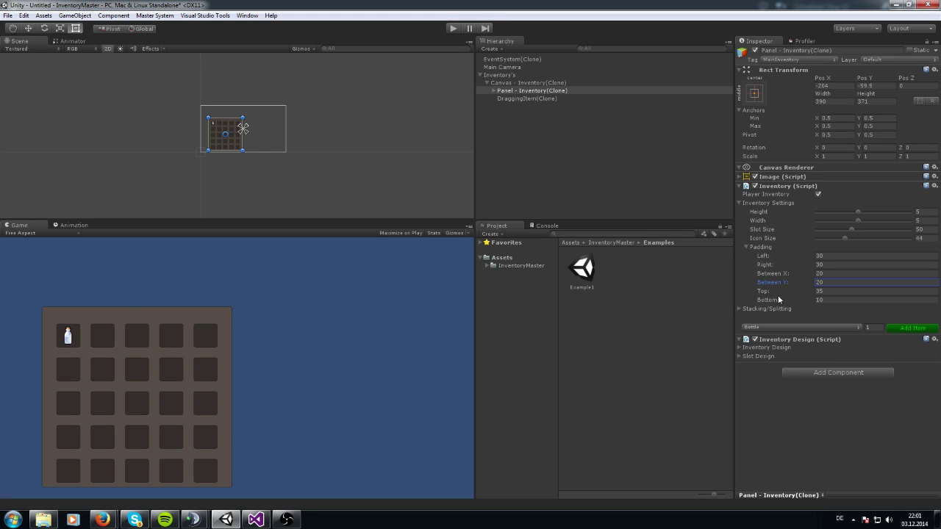
pyautogui.moveTo(764, 292); pyautogui.dragTo(772, 303)
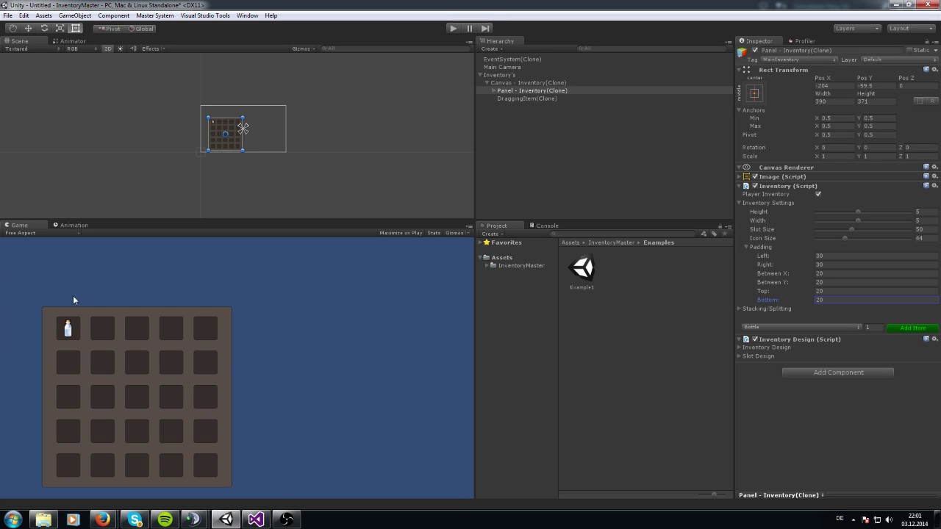
pyautogui.click(777, 265)
pyautogui.moveTo(776, 265); pyautogui.dragTo(764, 262)
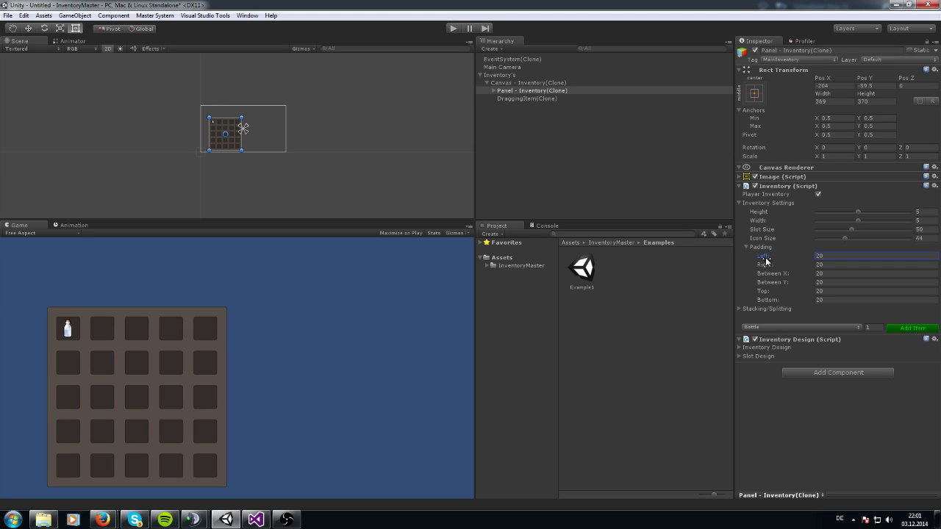
# Enable Stacking/Splitting and set the stack-count number position to X 15, Y 15.
pyautogui.click(741, 308)
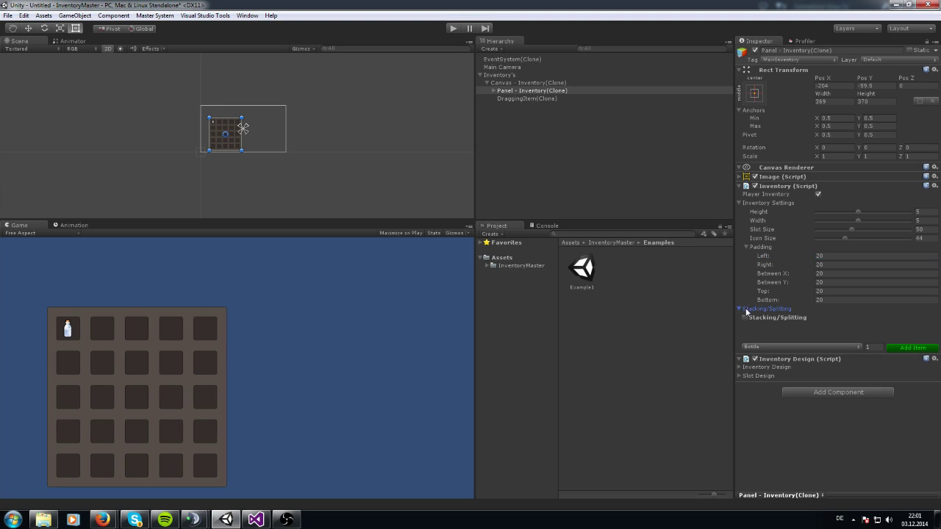
pyautogui.click(746, 318)
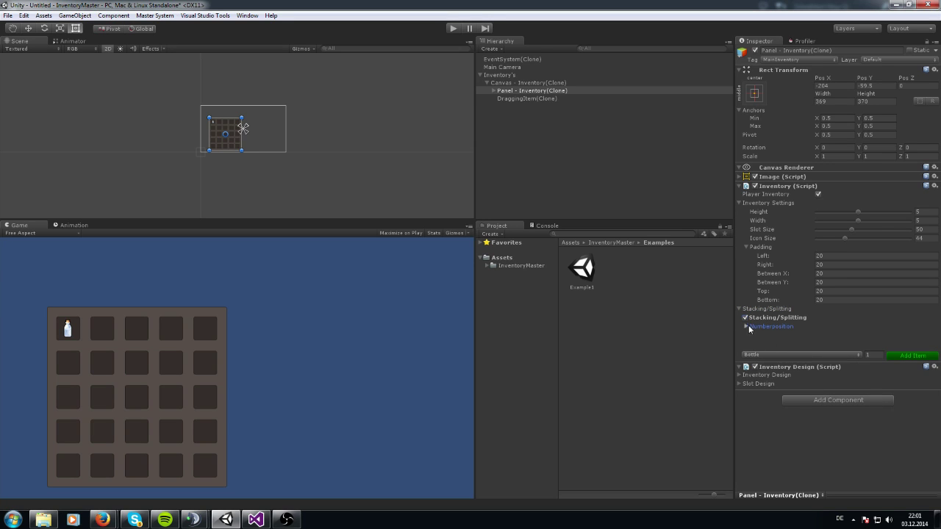
pyautogui.click(747, 326)
pyautogui.moveTo(864, 335); pyautogui.dragTo(887, 347)
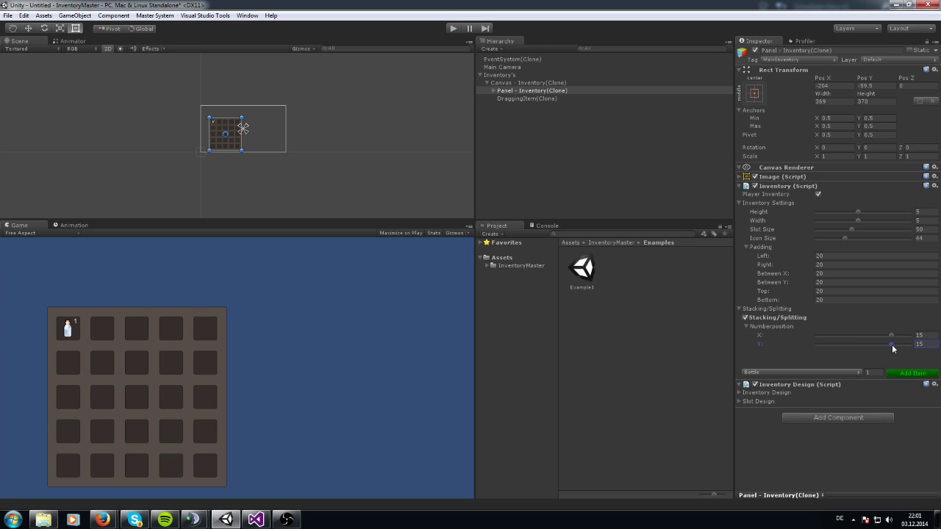
pyautogui.moveTo(892, 334)
pyautogui.mouseDown()
pyautogui.moveTo(836, 335)
pyautogui.moveTo(891, 335)
pyautogui.mouseUp()
pyautogui.click(746, 326)
pyautogui.click(741, 309)
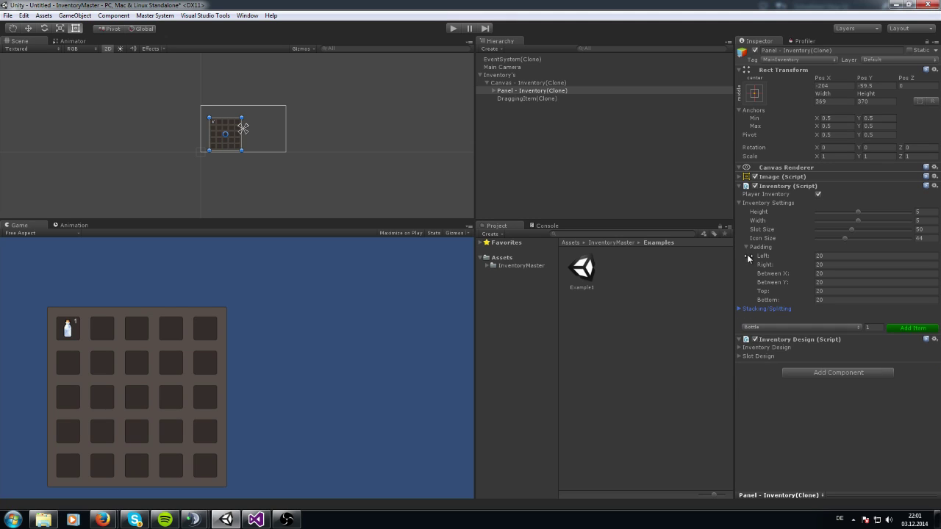
pyautogui.click(746, 247)
pyautogui.click(739, 204)
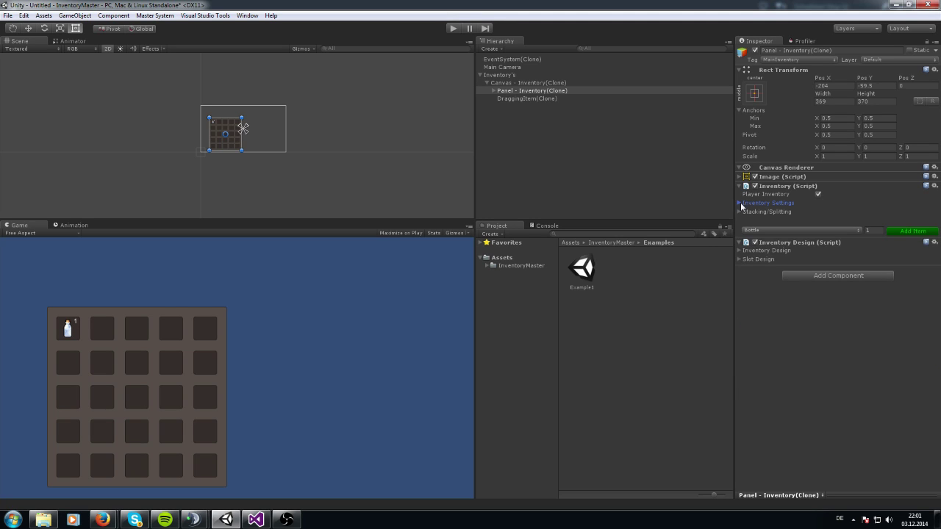
# Add a stack of 20 Bottle items to the inventory.
pyautogui.click(779, 231)
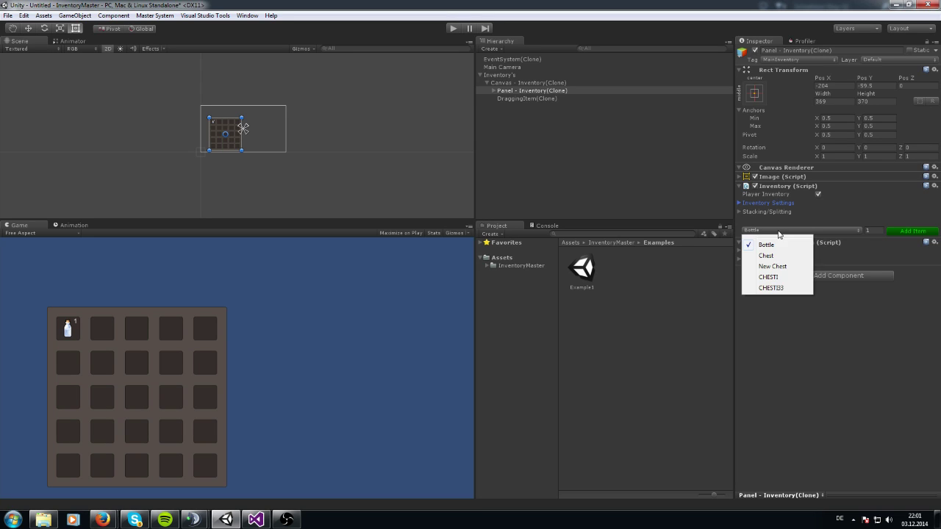
pyautogui.click(774, 281)
pyautogui.click(872, 232)
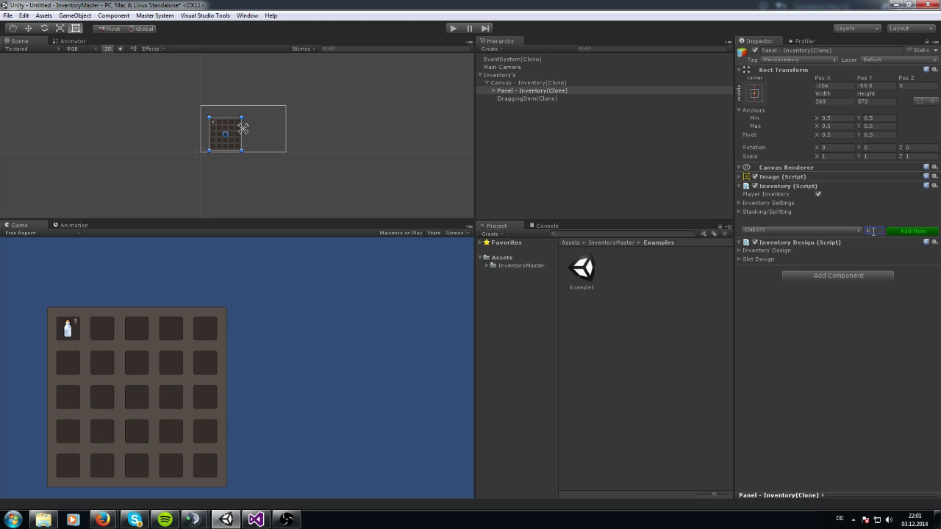
pyautogui.click(839, 231)
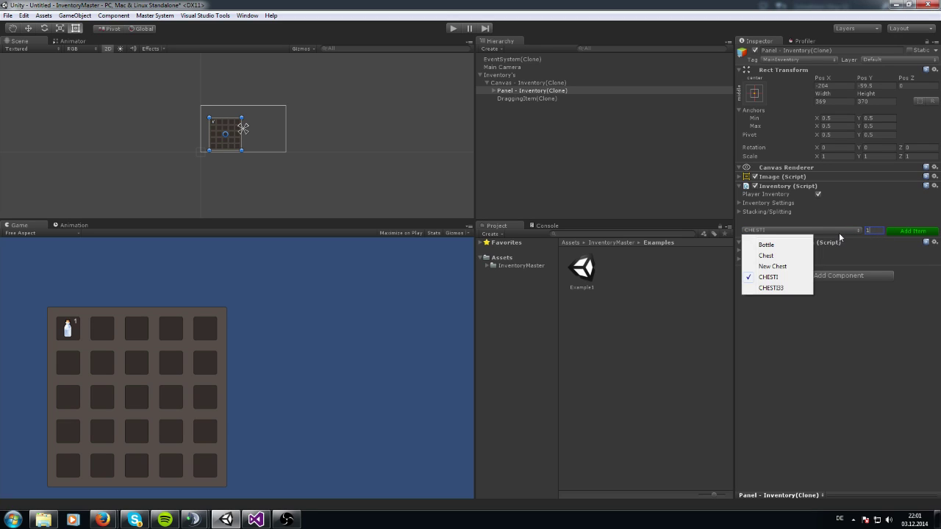
pyautogui.click(780, 243)
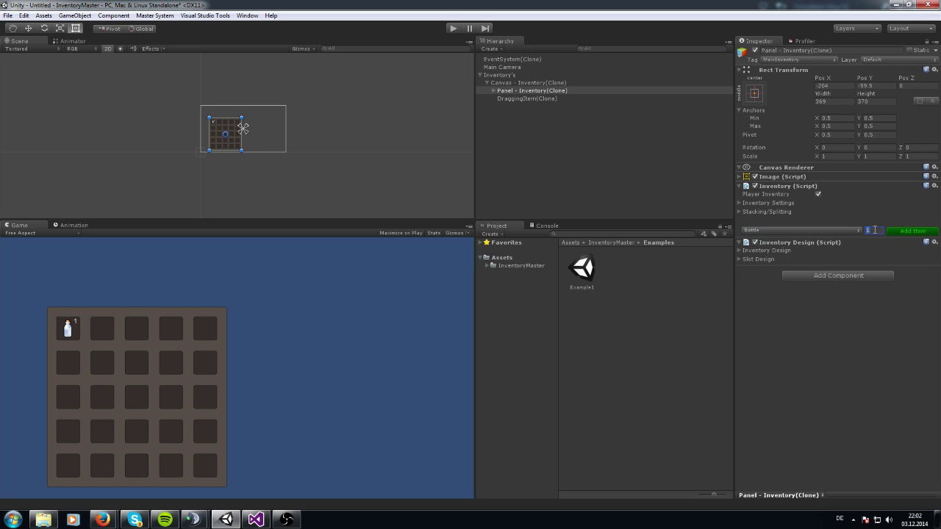
pyautogui.write('20')
pyautogui.click(897, 231)
pyautogui.write('0')
# Add a Chest item, shown as a shirt, to the inventory.
pyautogui.click(745, 212)
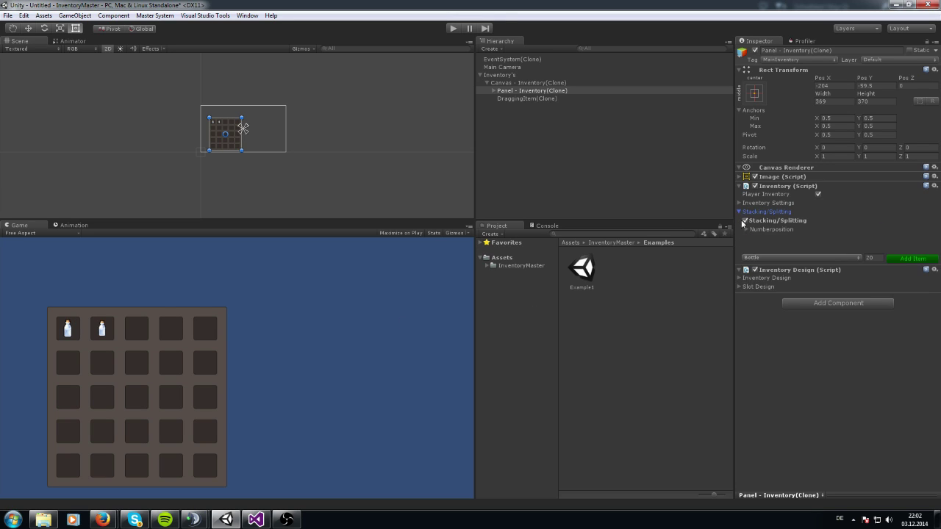
pyautogui.click(745, 228)
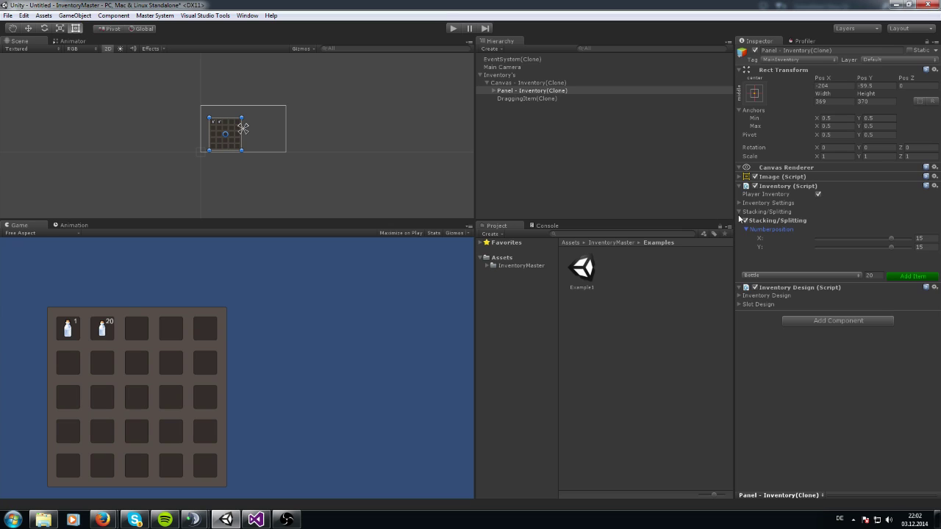
pyautogui.click(739, 213)
pyautogui.click(835, 230)
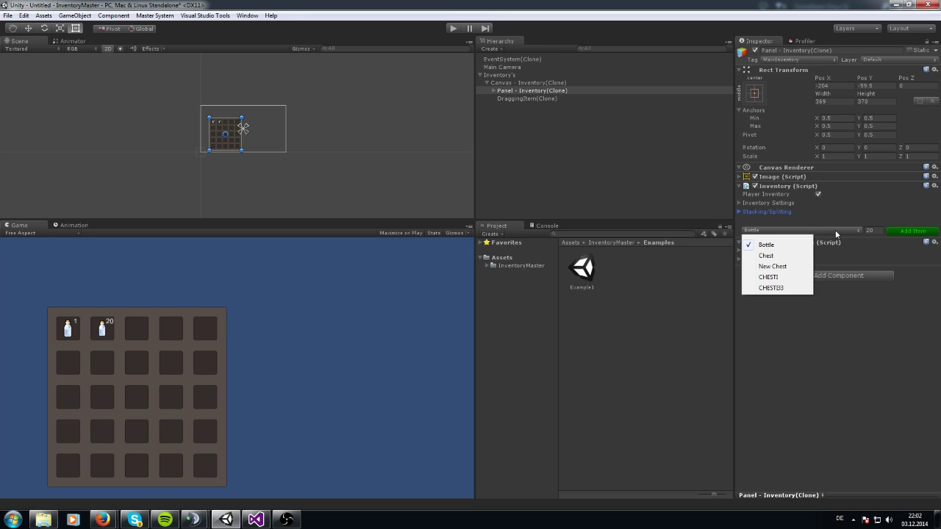
pyautogui.click(766, 255)
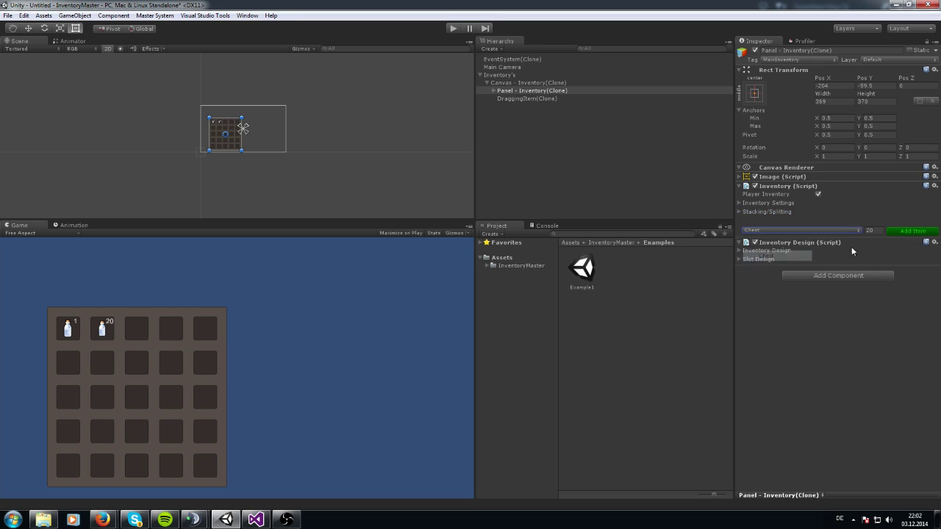
pyautogui.click(787, 231)
pyautogui.click(907, 232)
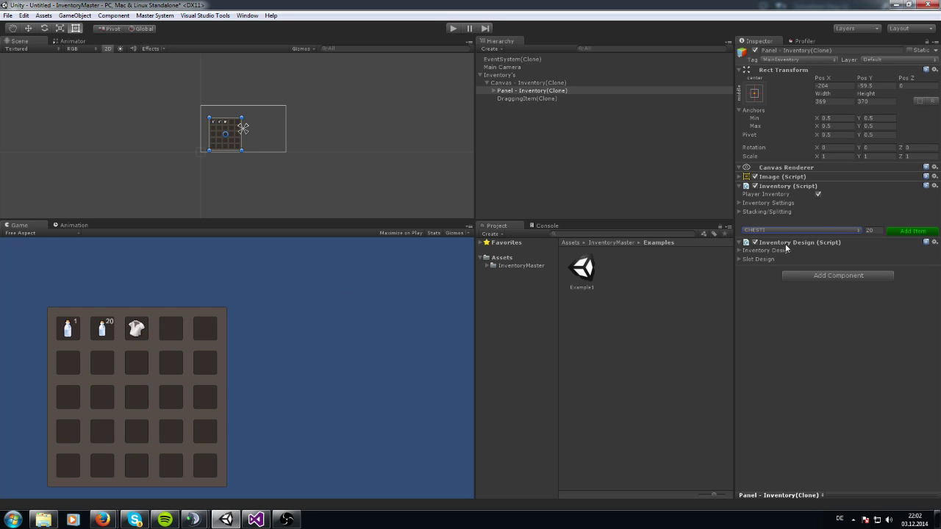
# Set the panel title to 'Inventory' under Inventory Design.
pyautogui.click(739, 251)
pyautogui.click(822, 259)
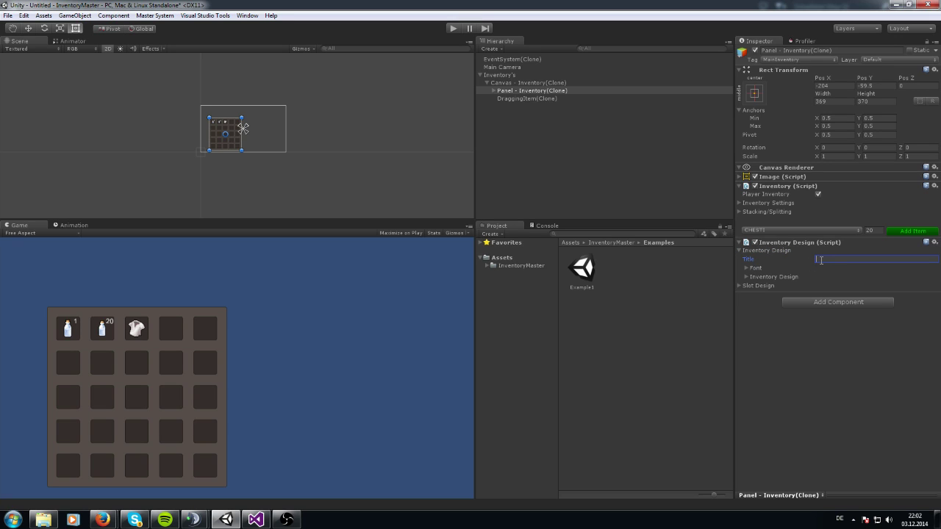
pyautogui.write('Inventory')
pyautogui.click(504, 106)
# Delete the inventory Panel and recreate it via Master System > Create > Inventory and Storage.
pyautogui.click(504, 90)
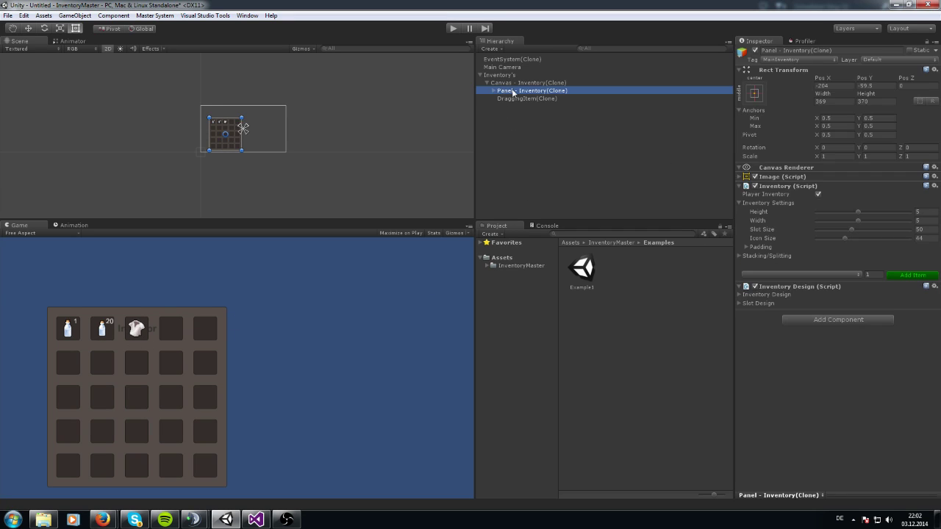
pyautogui.press('Delete')
pyautogui.click(155, 15)
pyautogui.moveTo(163, 26)
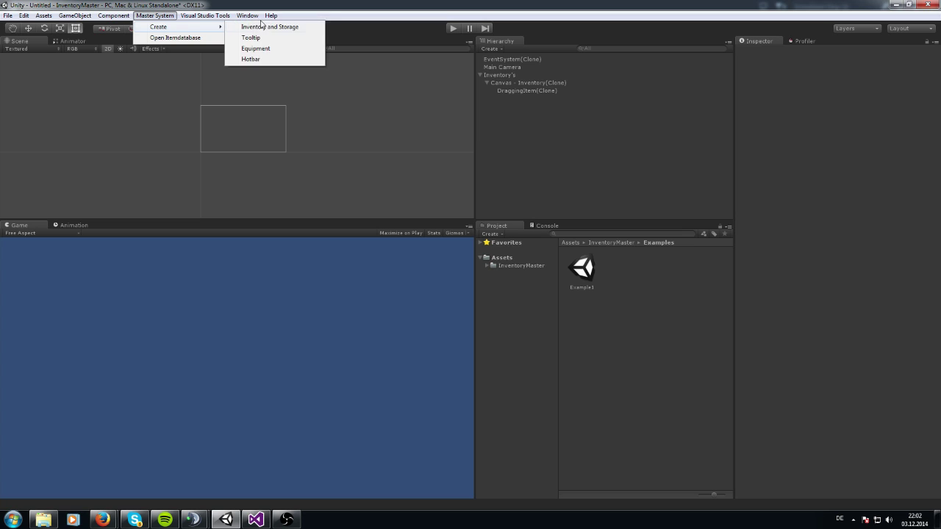
pyautogui.click(257, 26)
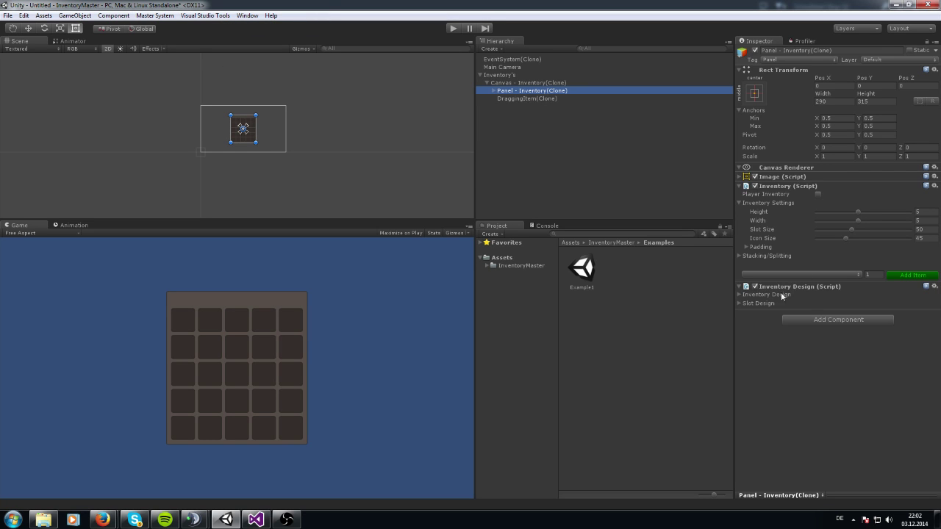
# Title the new panel 'Inventory' and nudge its font Position X/Y sliders.
pyautogui.click(764, 294)
pyautogui.click(825, 302)
pyautogui.write('OI')
pyautogui.press('BackSpace')
pyautogui.press('BackSpace')
pyautogui.write('Inventory')
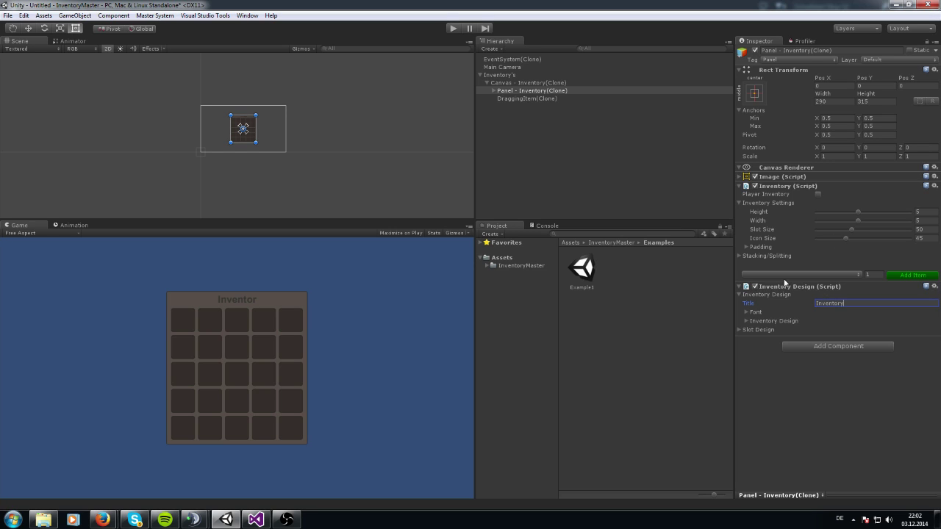
pyautogui.click(739, 300)
pyautogui.click(751, 313)
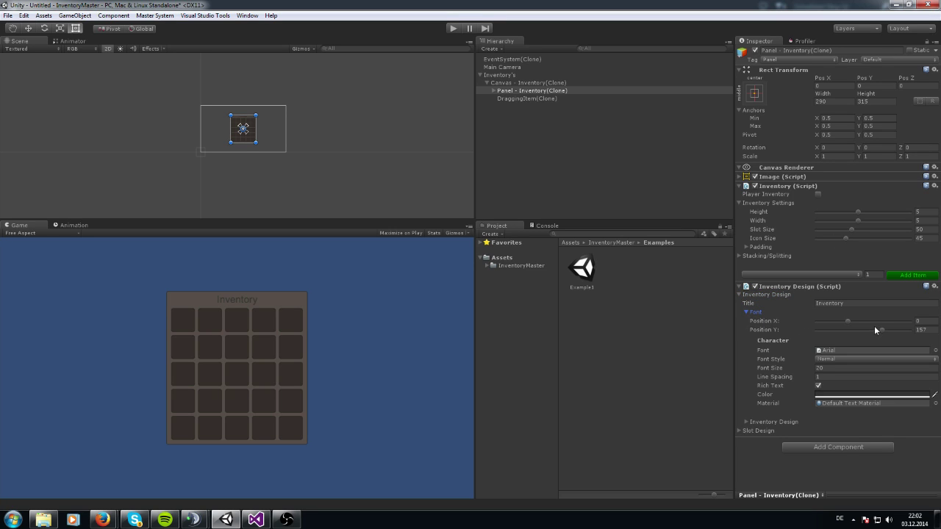
pyautogui.moveTo(850, 322)
pyautogui.mouseDown()
pyautogui.moveTo(865, 321)
pyautogui.moveTo(818, 321)
pyautogui.moveTo(847, 323)
pyautogui.mouseUp()
pyautogui.moveTo(882, 330); pyautogui.dragTo(882, 331)
# Set the title font to American Purpose.
pyautogui.click(935, 350)
pyautogui.click(340, 168)
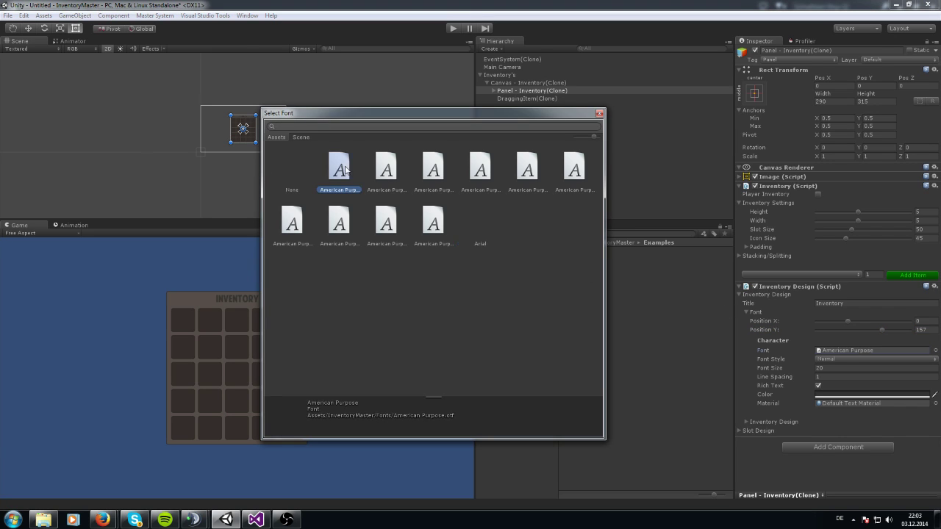
pyautogui.doubleClick(345, 169)
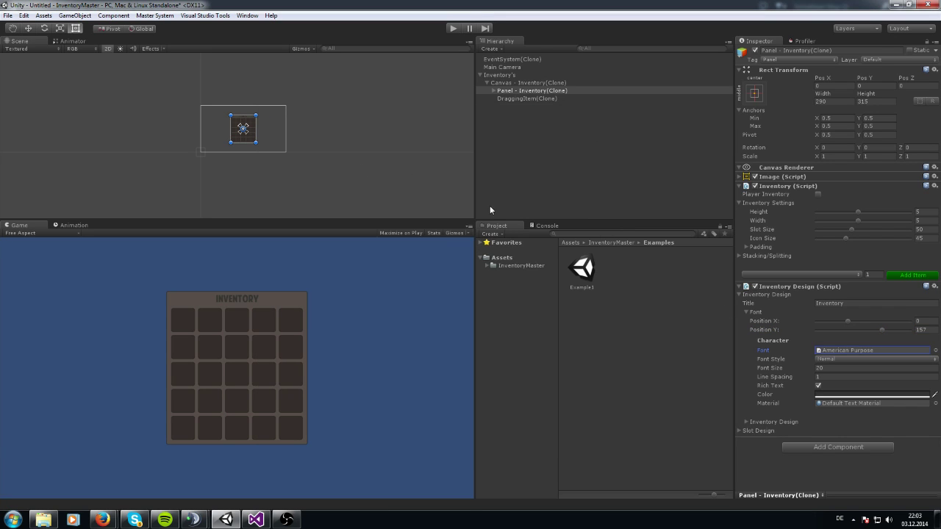
pyautogui.click(935, 350)
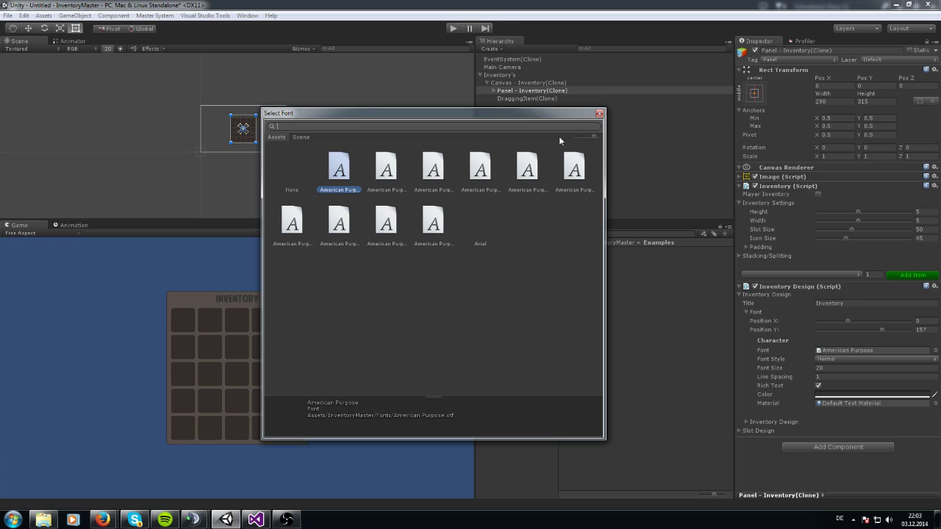
pyautogui.click(599, 114)
# Keep the title style Normal, size 20, line spacing 1, rich text on, colour white.
pyautogui.click(823, 359)
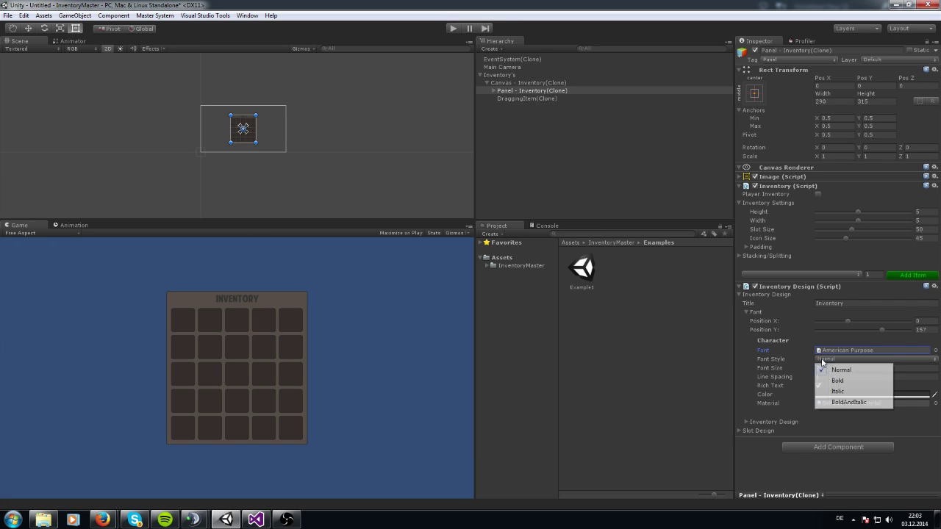
pyautogui.click(837, 378)
pyautogui.click(842, 360)
pyautogui.click(835, 370)
pyautogui.click(834, 368)
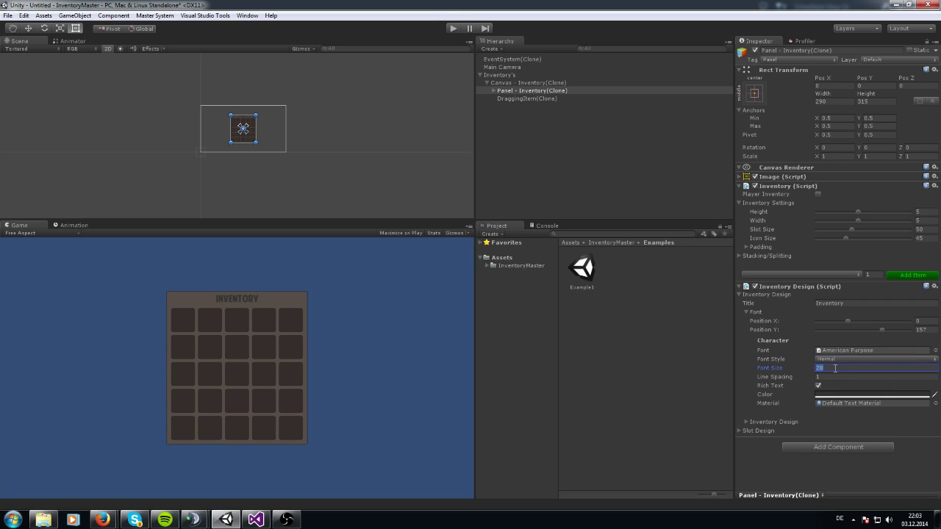
pyautogui.click(835, 378)
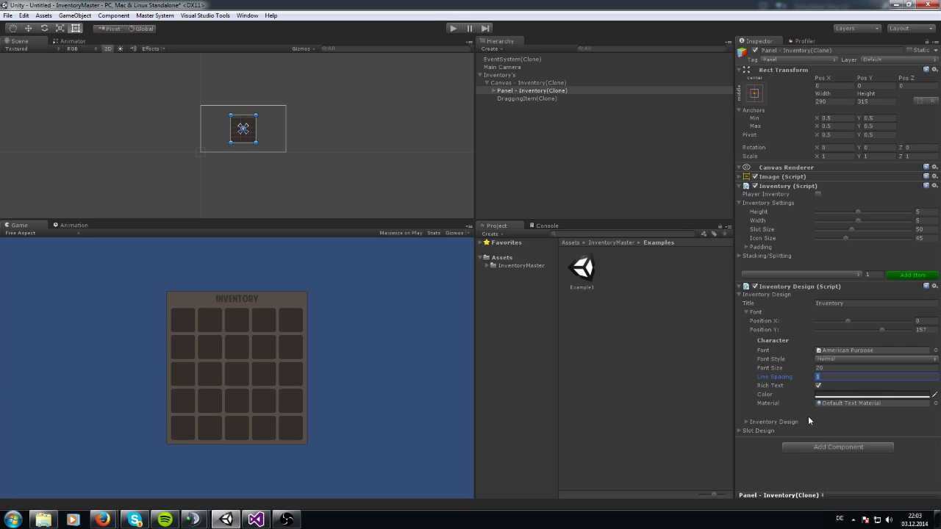
pyautogui.click(818, 385)
pyautogui.click(818, 385)
pyautogui.click(823, 395)
pyautogui.click(586, 291)
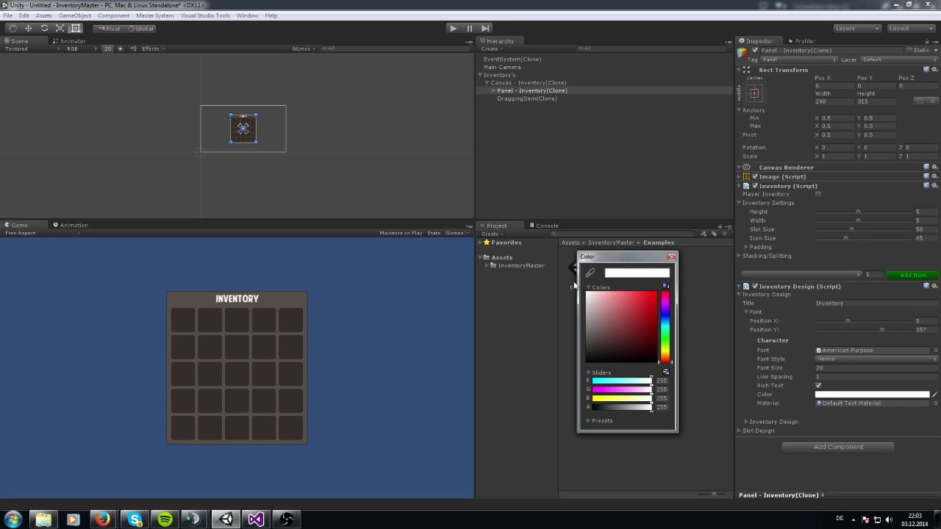
pyautogui.click(670, 257)
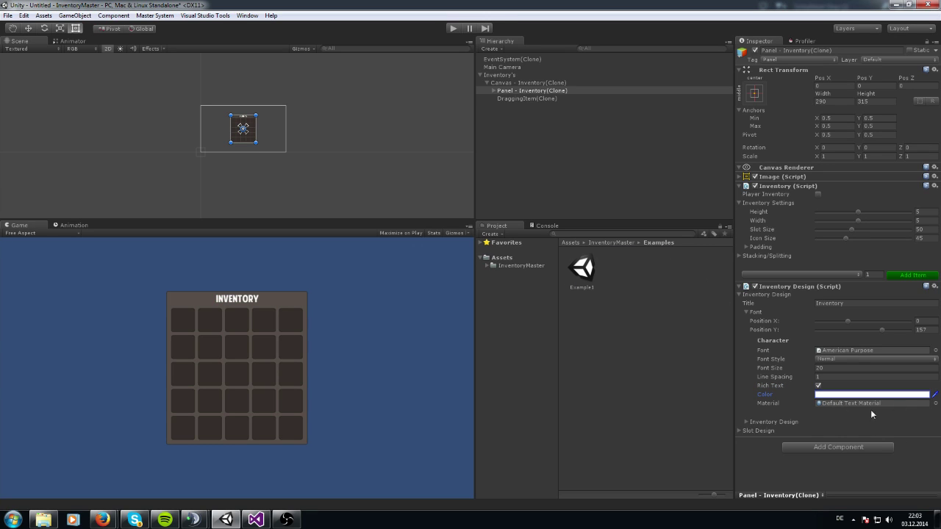
# Search the panel background sprite list for 'pane' without choosing a sprite.
pyautogui.click(746, 311)
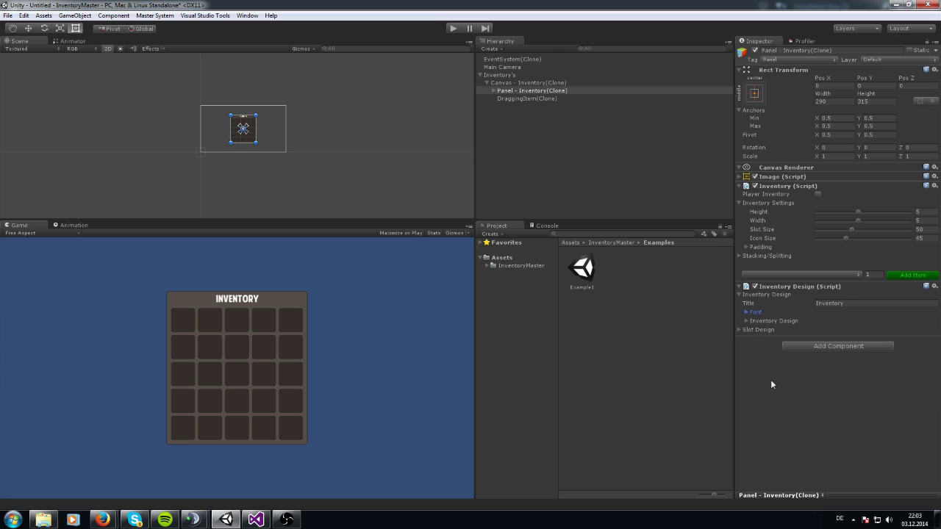
pyautogui.click(747, 321)
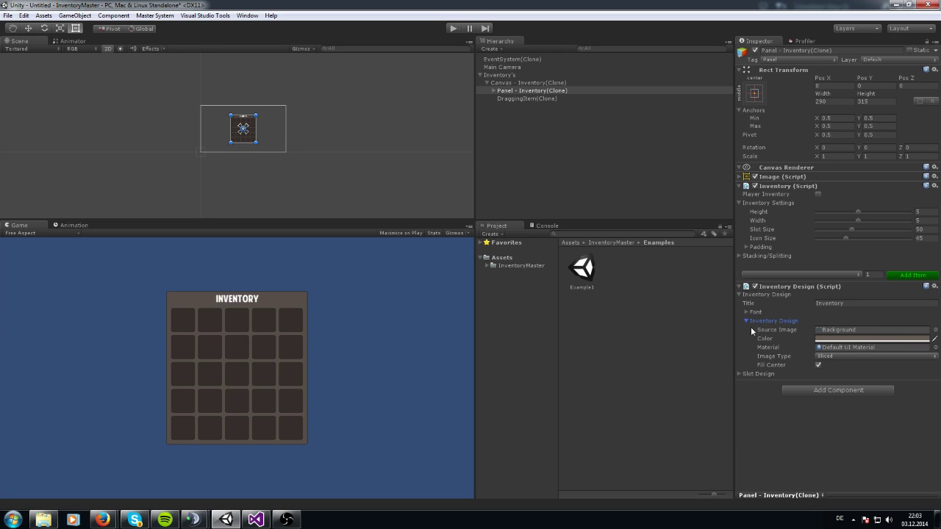
pyautogui.click(934, 329)
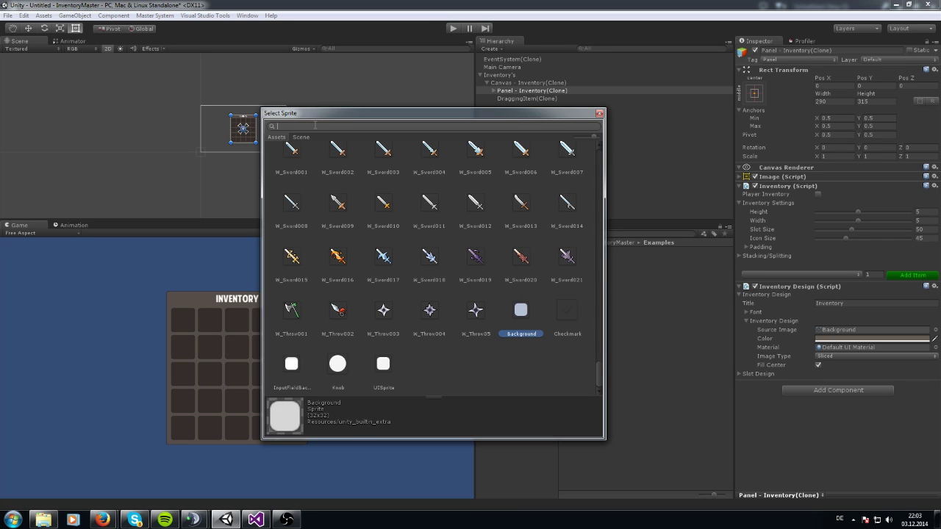
pyautogui.write('panel')
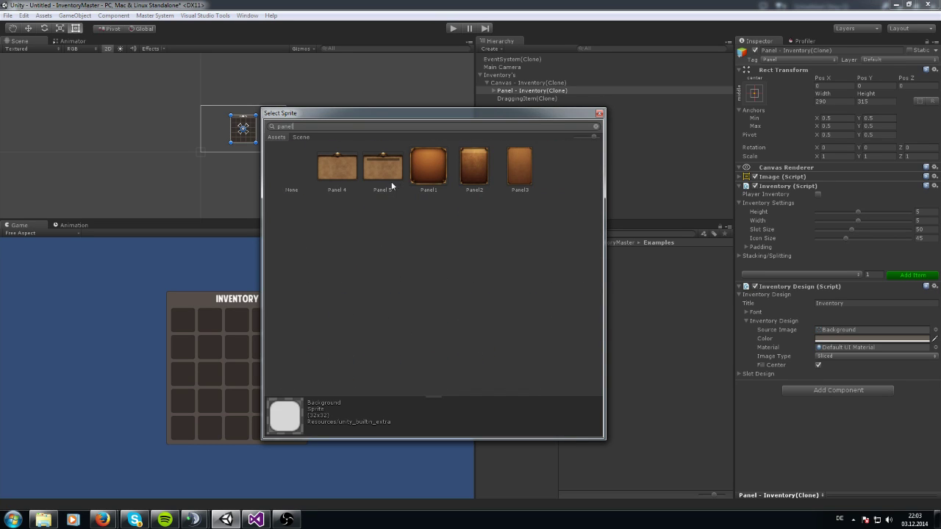
pyautogui.click(599, 113)
# Browse the InventoryMaster Textures folder and check A_Armour03's texture type options.
pyautogui.click(489, 265)
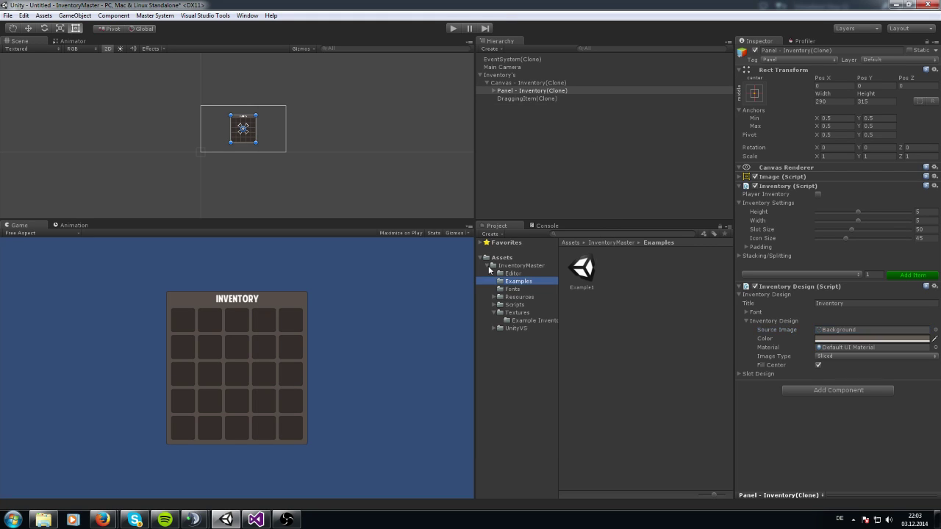
pyautogui.click(515, 313)
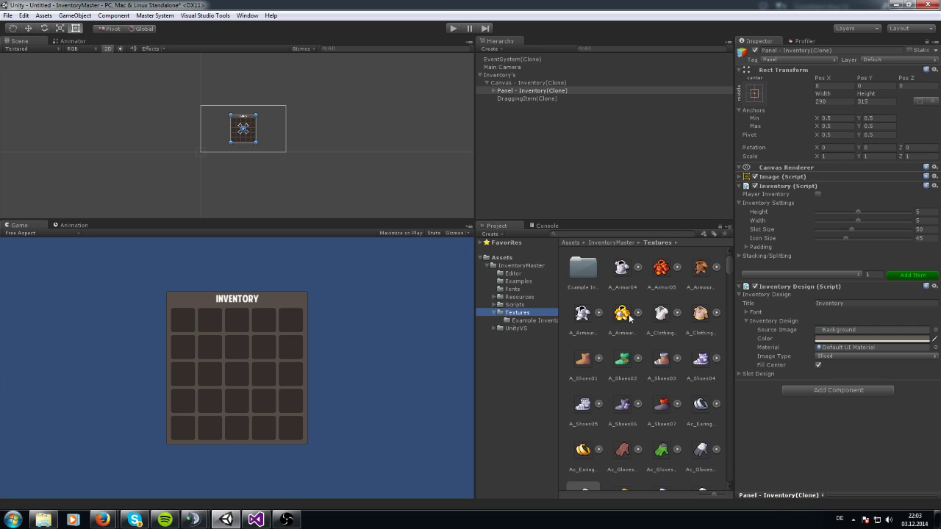
pyautogui.click(623, 314)
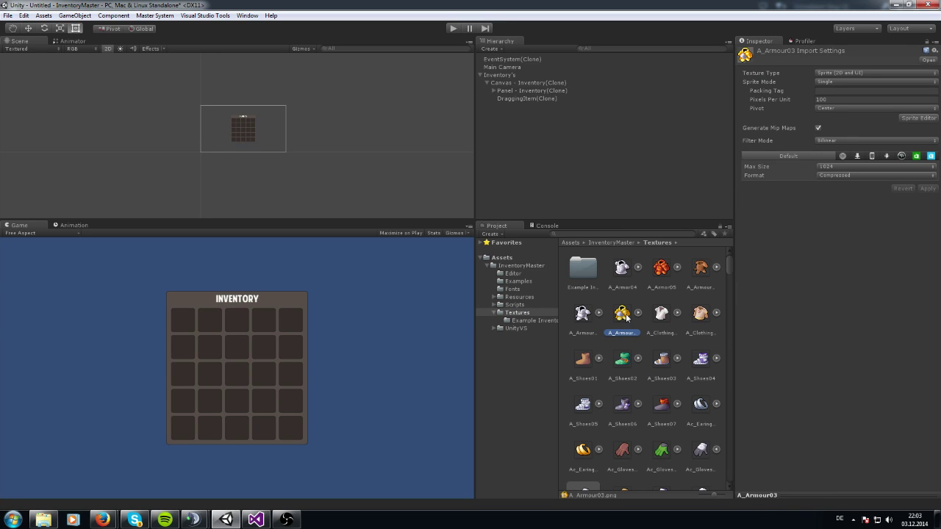
pyautogui.click(829, 74)
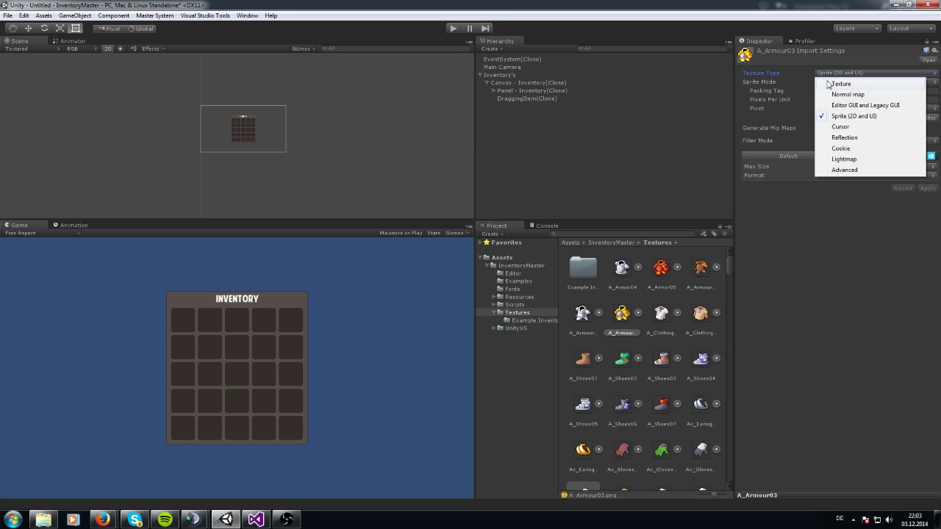
pyautogui.click(600, 161)
# Reselect the panel and try Panel 4 as the background sprite via a 'panel' search.
pyautogui.click(511, 91)
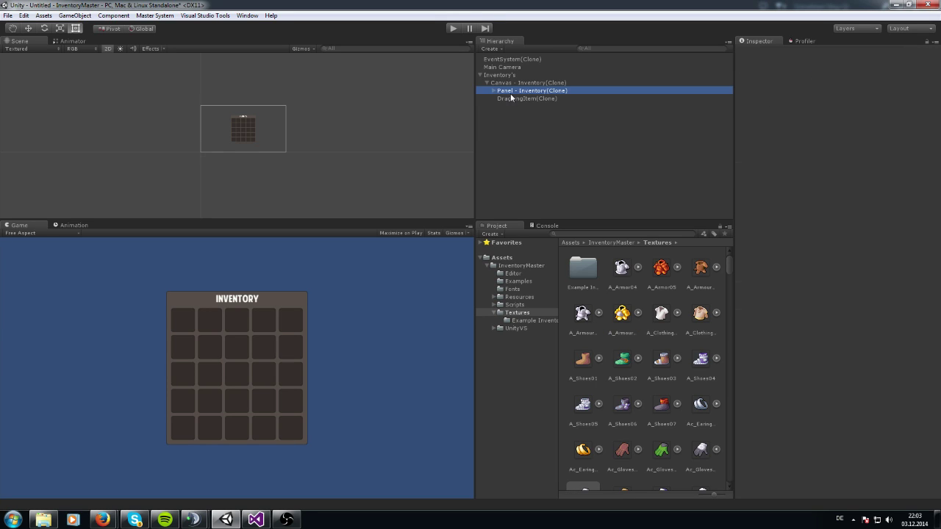
pyautogui.click(741, 295)
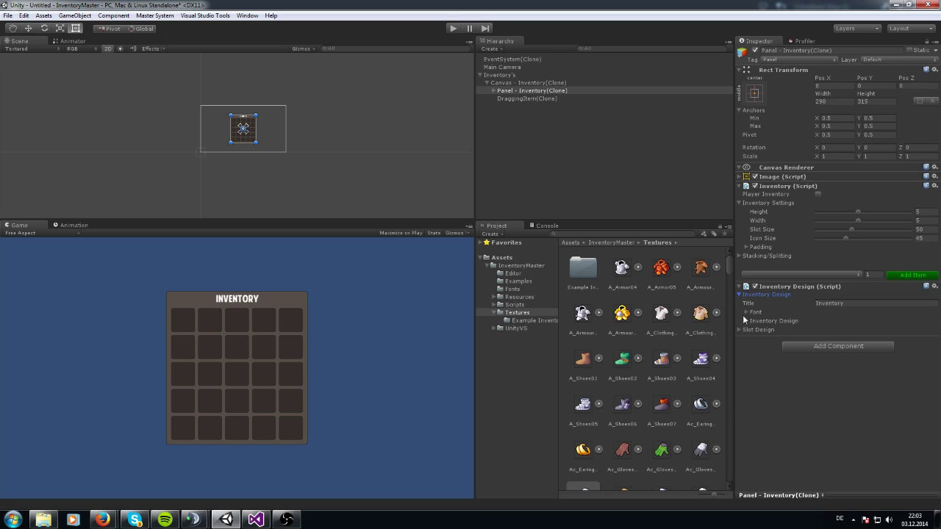
pyautogui.click(747, 321)
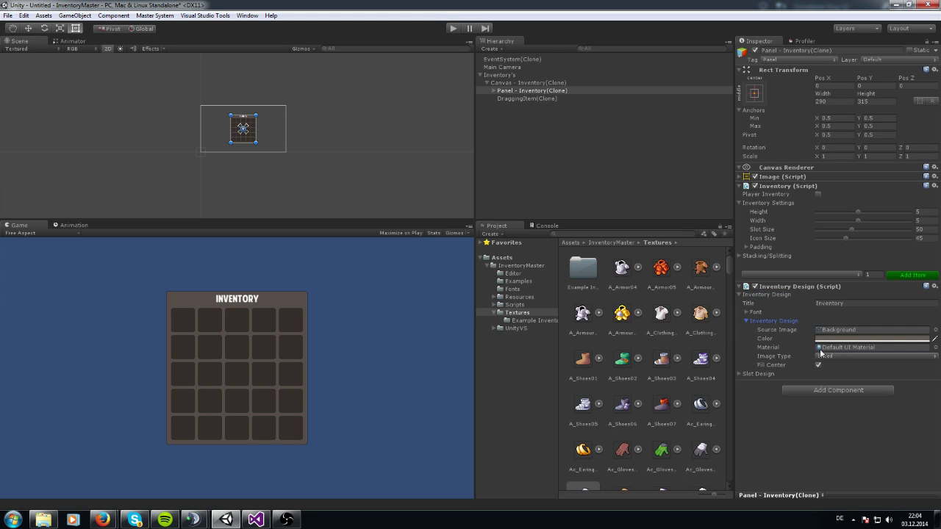
pyautogui.click(932, 330)
pyautogui.write('panel')
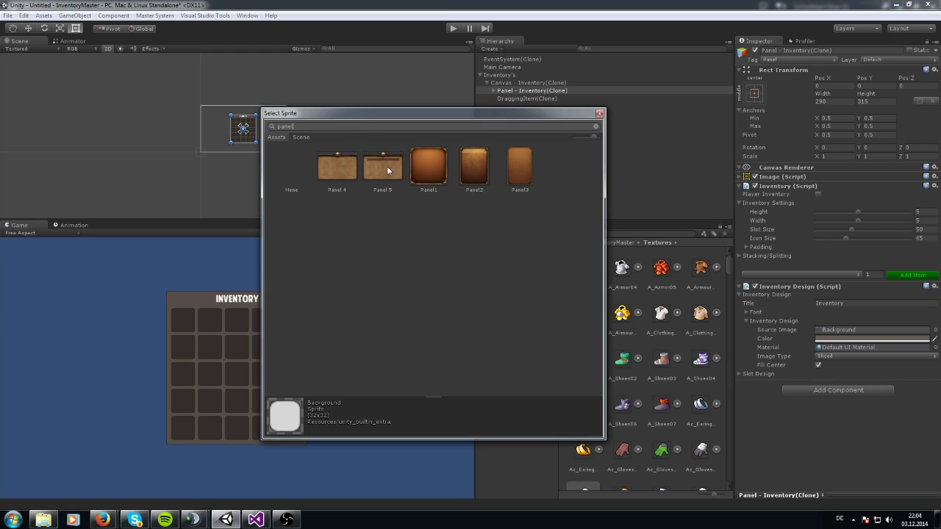
pyautogui.click(346, 173)
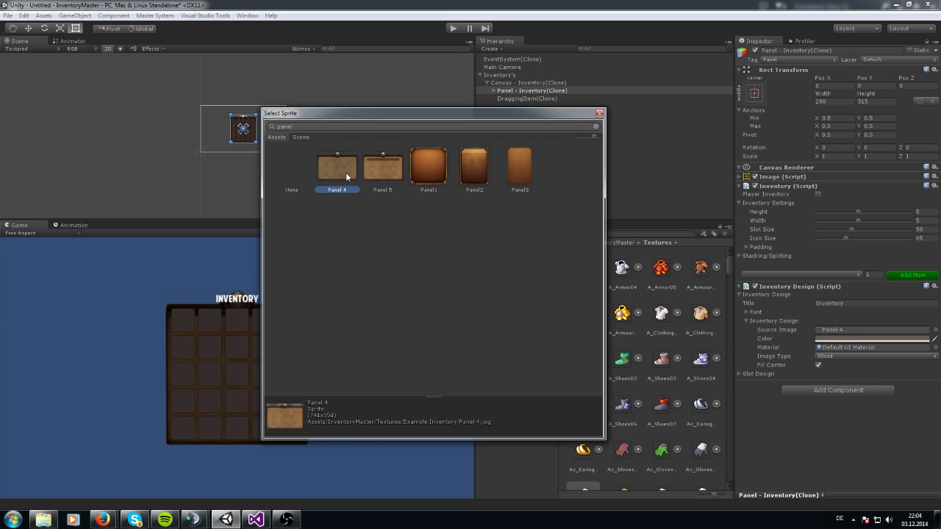
pyautogui.doubleClick(345, 174)
pyautogui.click(839, 339)
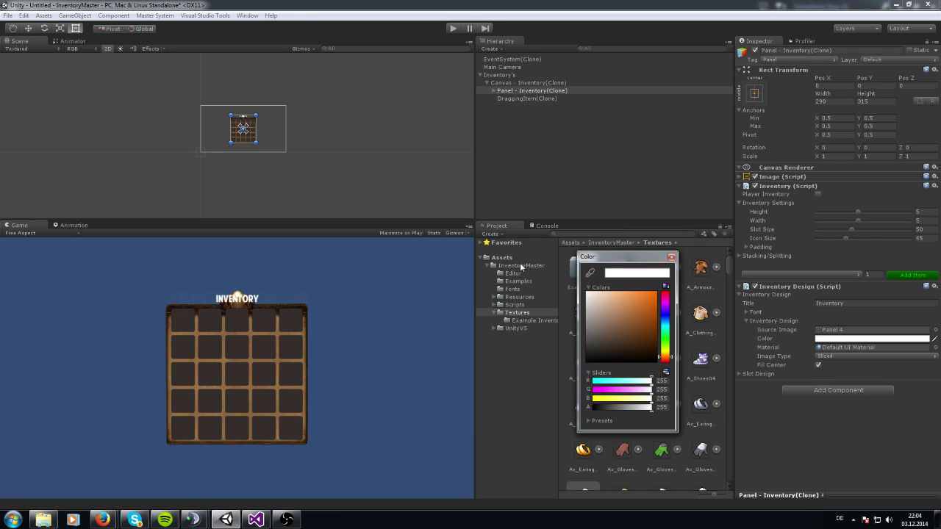
pyautogui.click(671, 257)
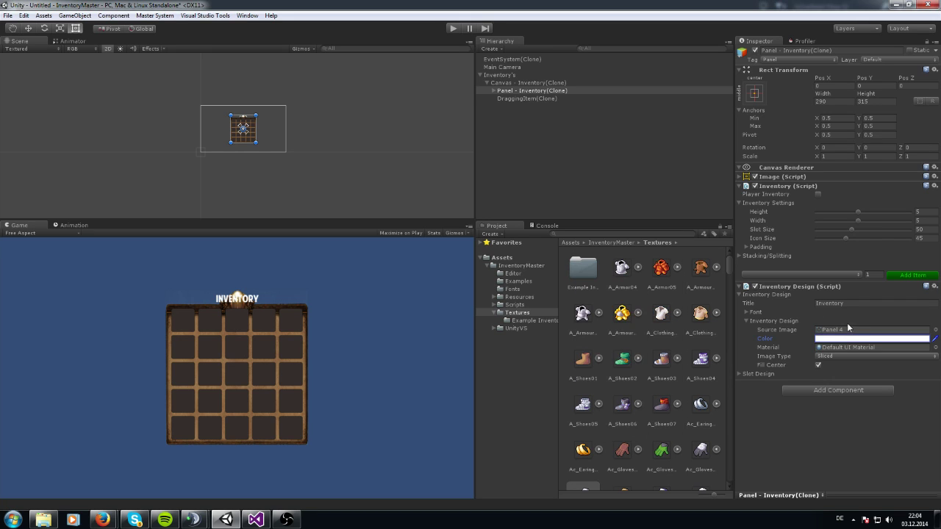
# Switch the background sprite to Panel1 and keep Image Type Sliced.
pyautogui.click(935, 329)
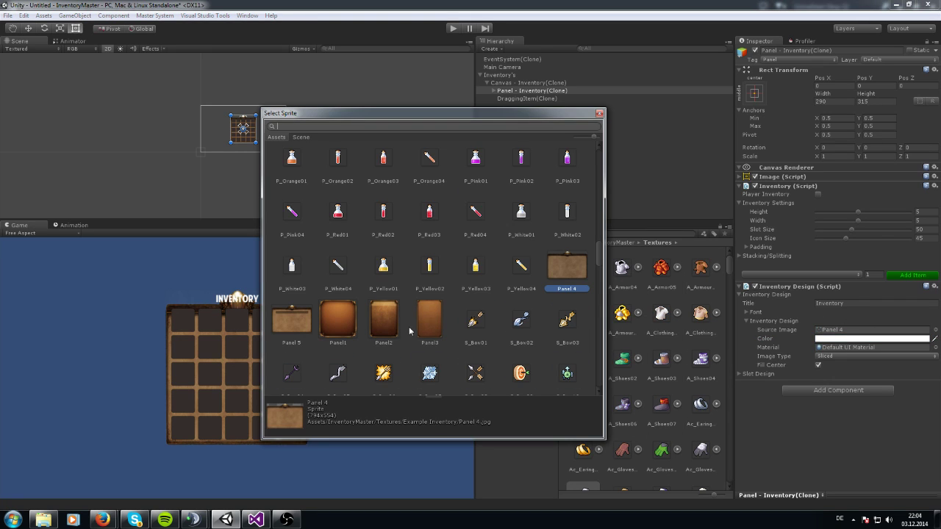
pyautogui.doubleClick(350, 317)
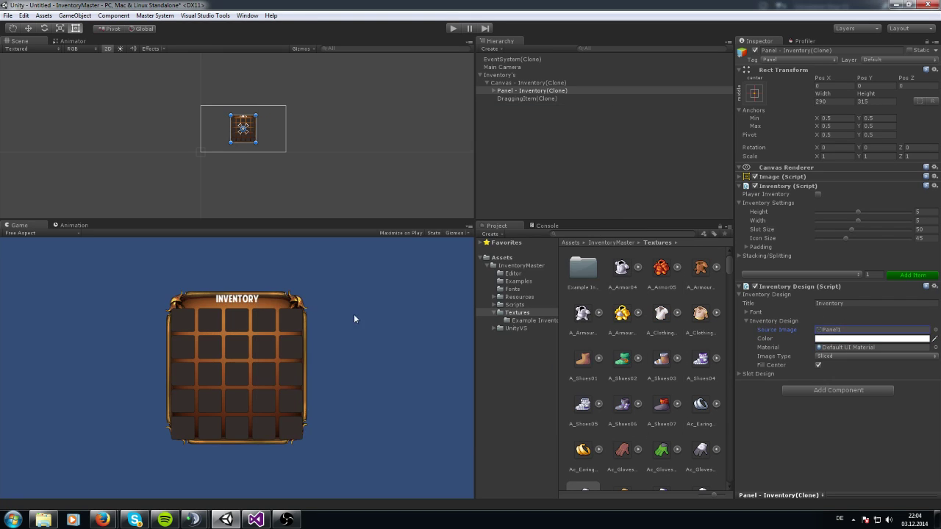
pyautogui.click(836, 339)
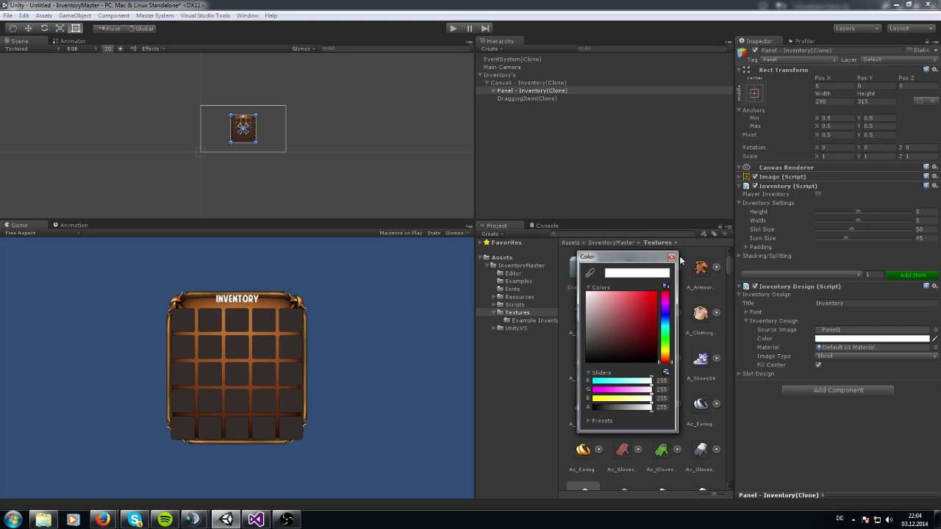
pyautogui.click(698, 280)
pyautogui.click(836, 357)
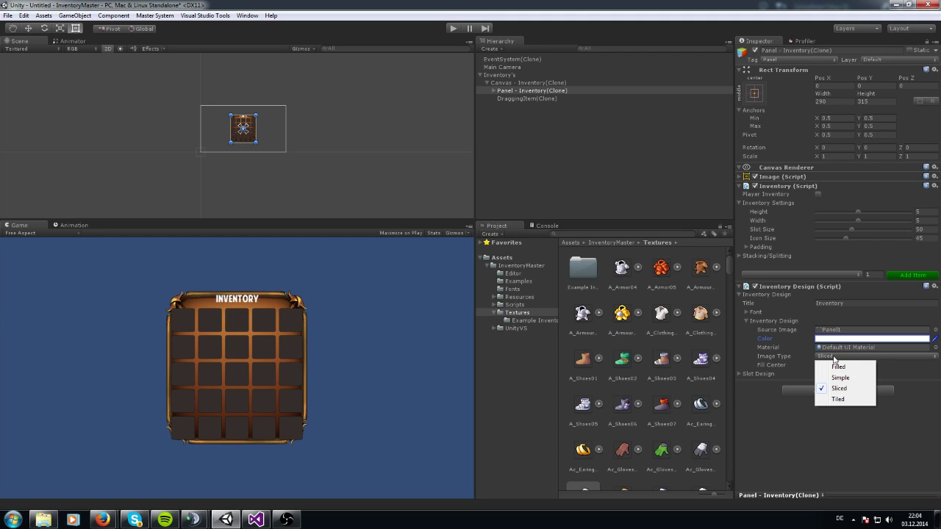
pyautogui.click(750, 348)
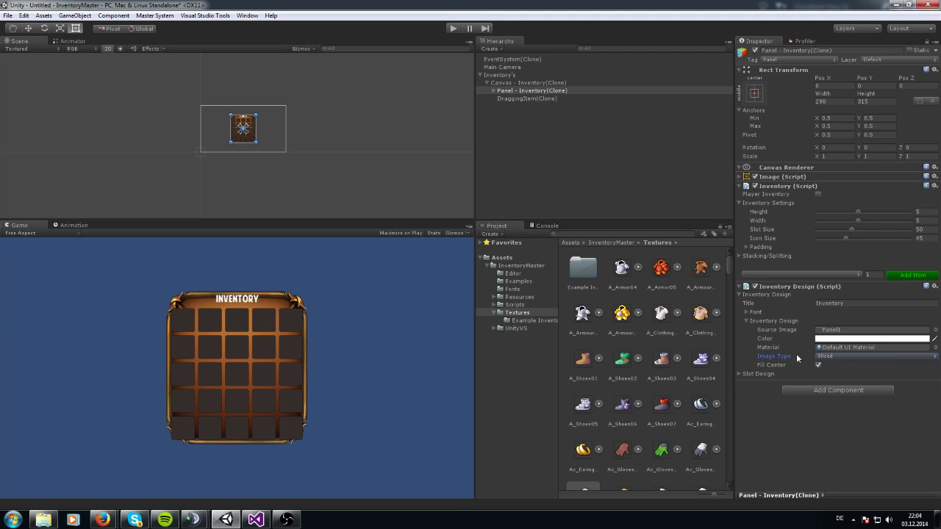
pyautogui.click(750, 321)
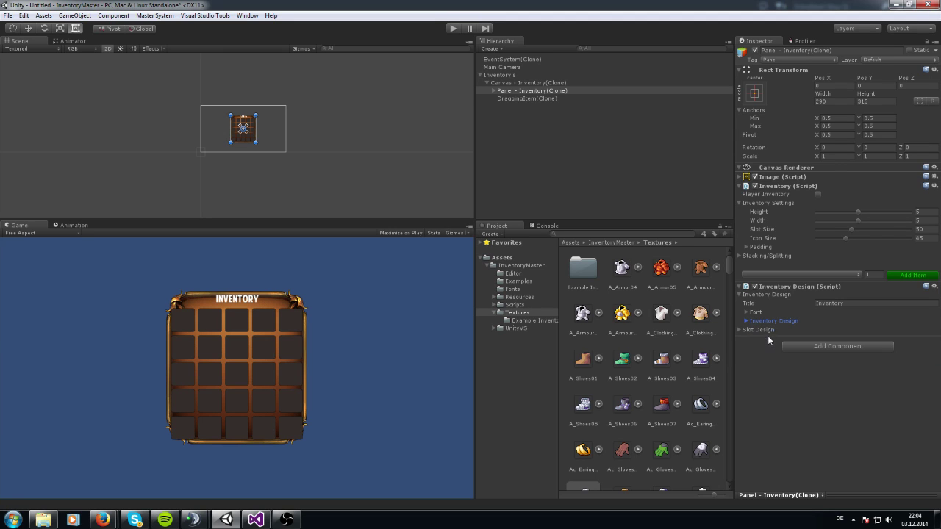
pyautogui.click(740, 329)
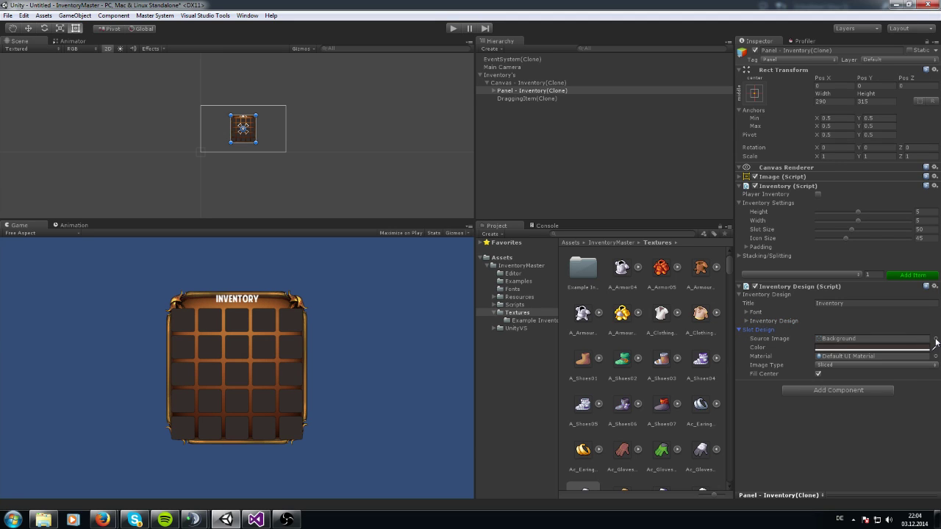
pyautogui.click(934, 339)
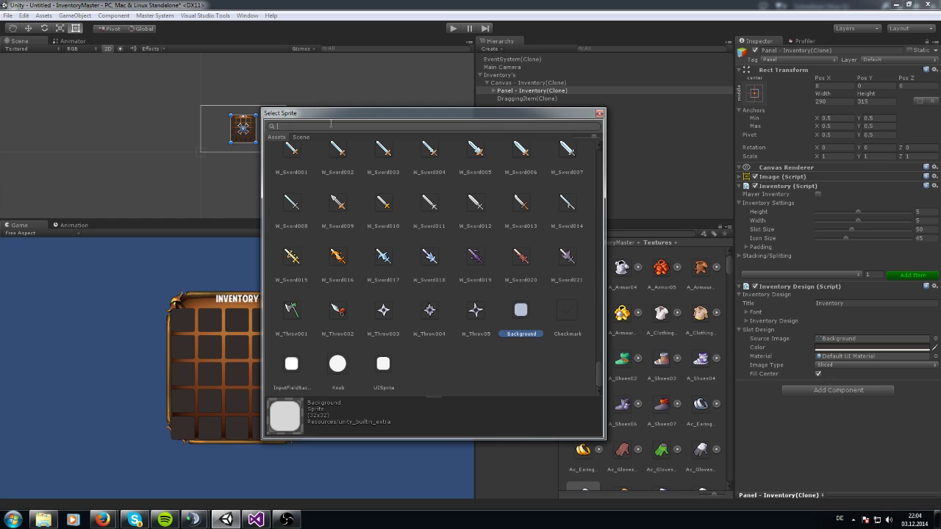
pyautogui.write('Slot')
pyautogui.doubleClick(336, 164)
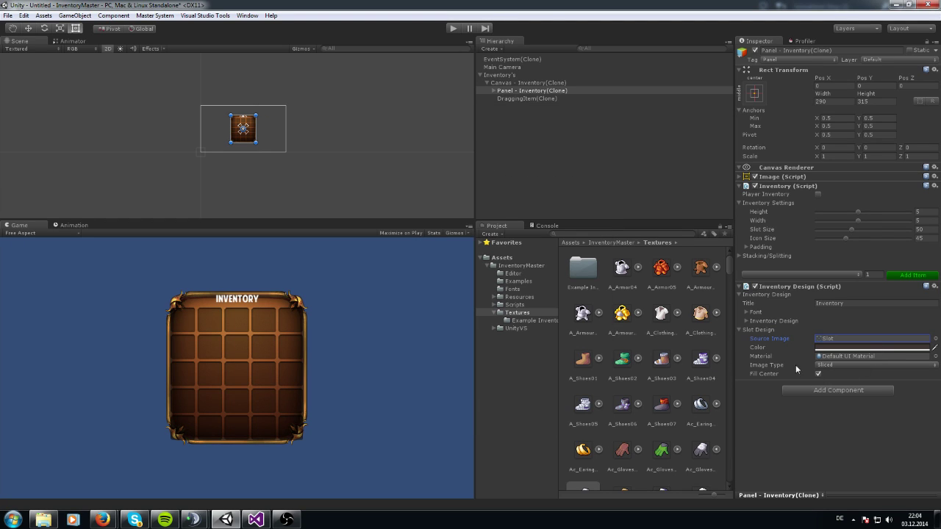
pyautogui.click(819, 349)
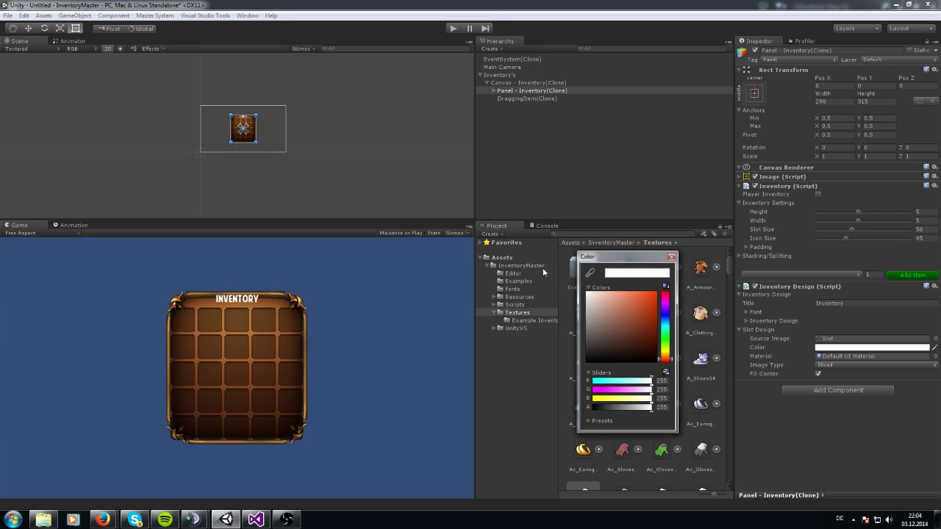
pyautogui.click(669, 256)
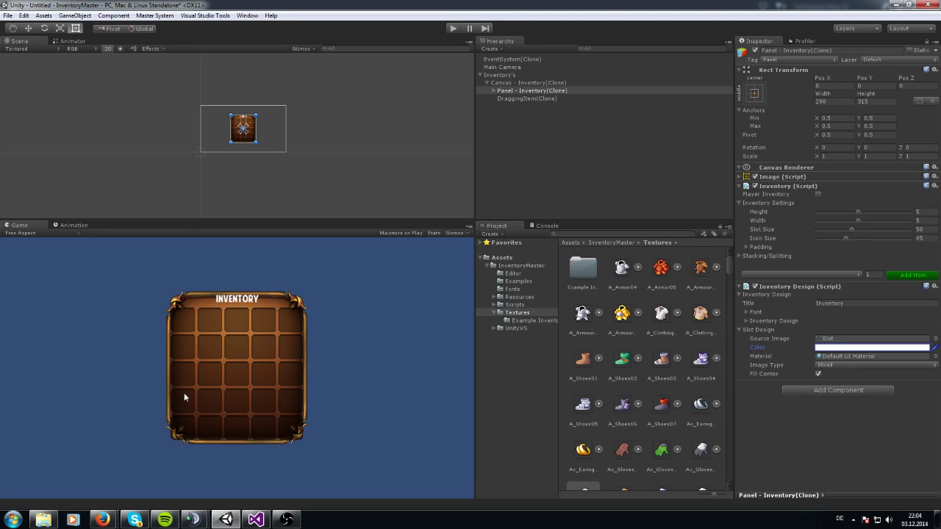
pyautogui.click(751, 248)
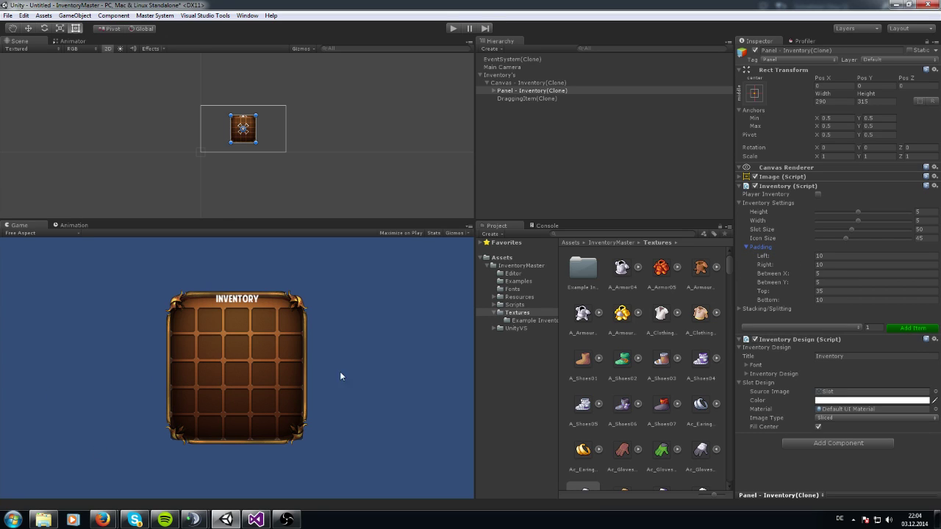
# Raise padding to 50 on all four edges and move the title to X 0, Y 172.
pyautogui.moveTo(773, 257); pyautogui.dragTo(801, 262)
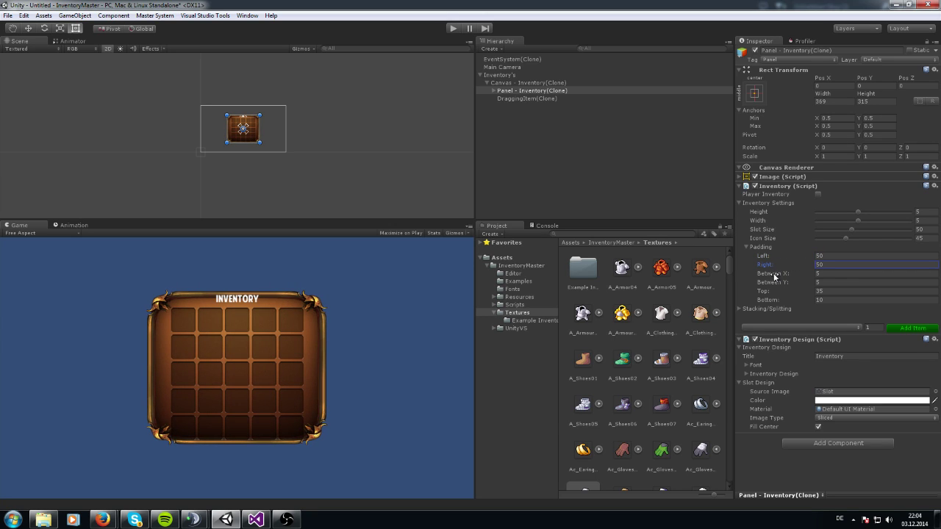
pyautogui.moveTo(767, 300)
pyautogui.mouseDown()
pyautogui.moveTo(790, 302)
pyautogui.moveTo(781, 293)
pyautogui.mouseUp()
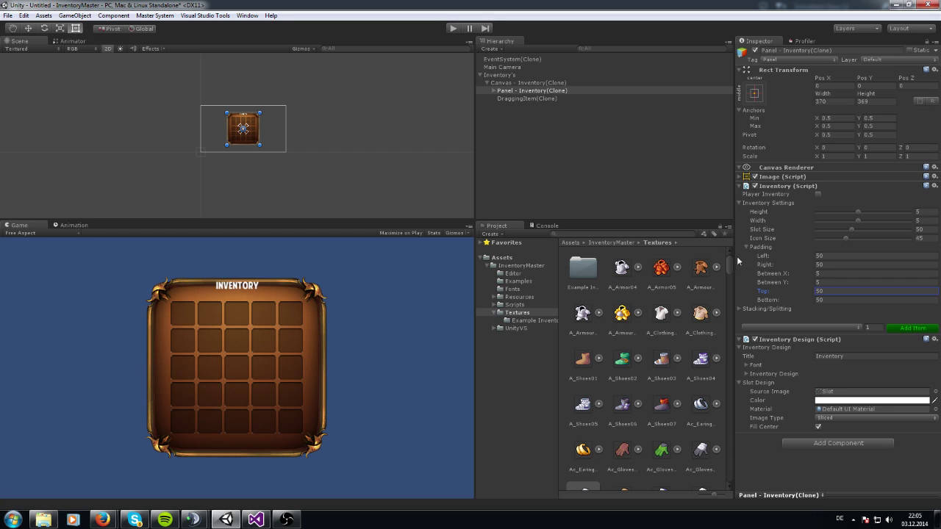
pyautogui.click(746, 365)
pyautogui.scroll(-2, 832, 362)
pyautogui.moveTo(843, 313); pyautogui.dragTo(876, 319)
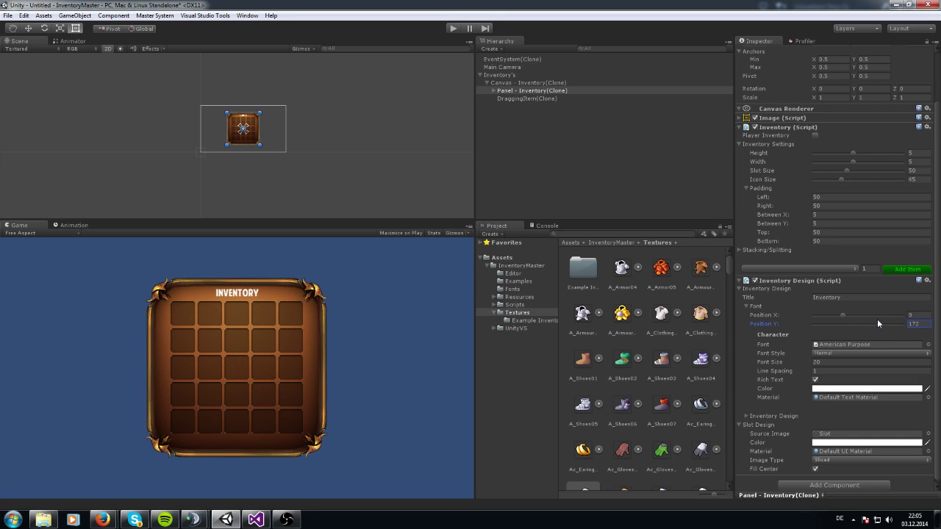
# Collapse the Inspector foldouts, select the panel's Title - Inventory object and frame it with F.
pyautogui.click(739, 289)
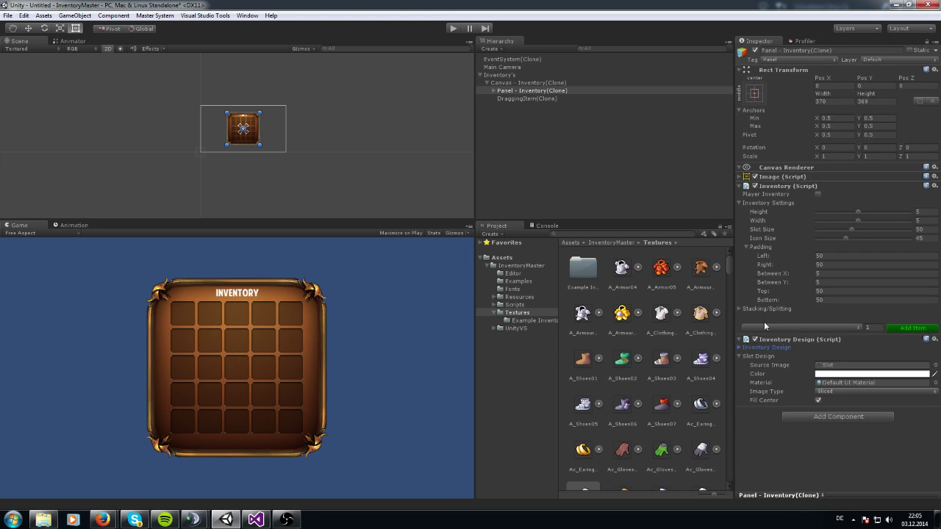
pyautogui.click(748, 358)
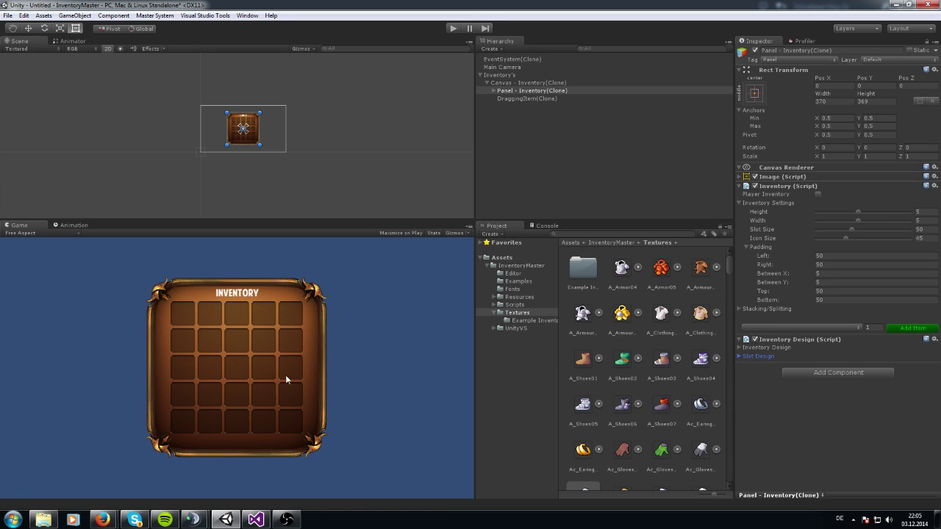
pyautogui.click(739, 186)
pyautogui.click(494, 94)
pyautogui.click(493, 91)
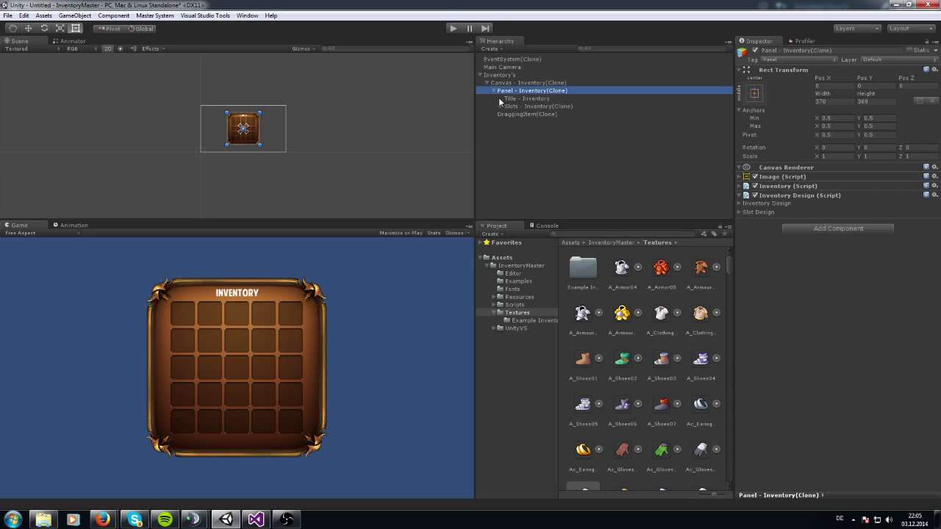
pyautogui.click(520, 100)
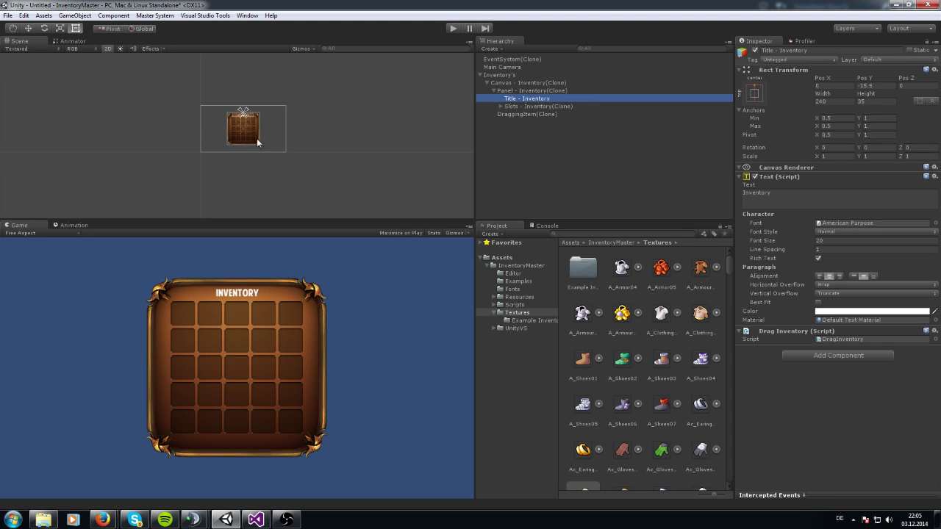
pyautogui.press('f')
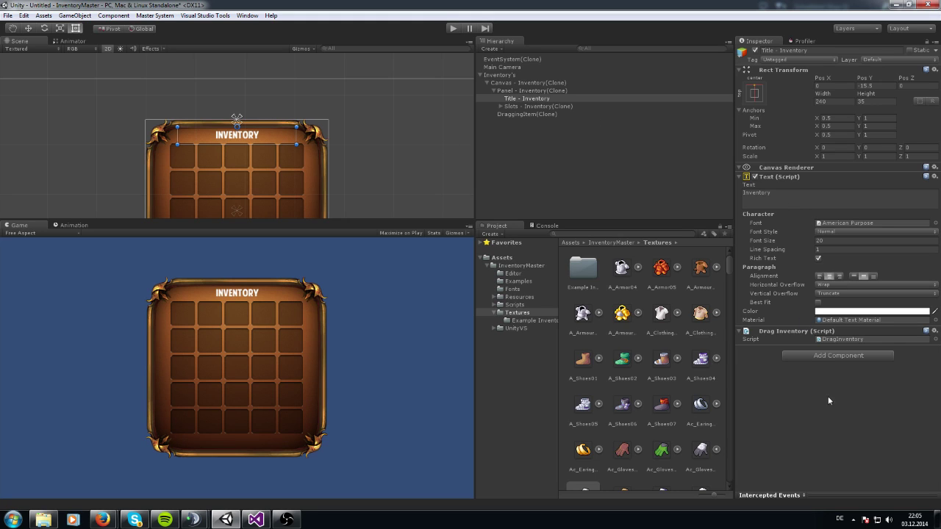
pyautogui.click(743, 177)
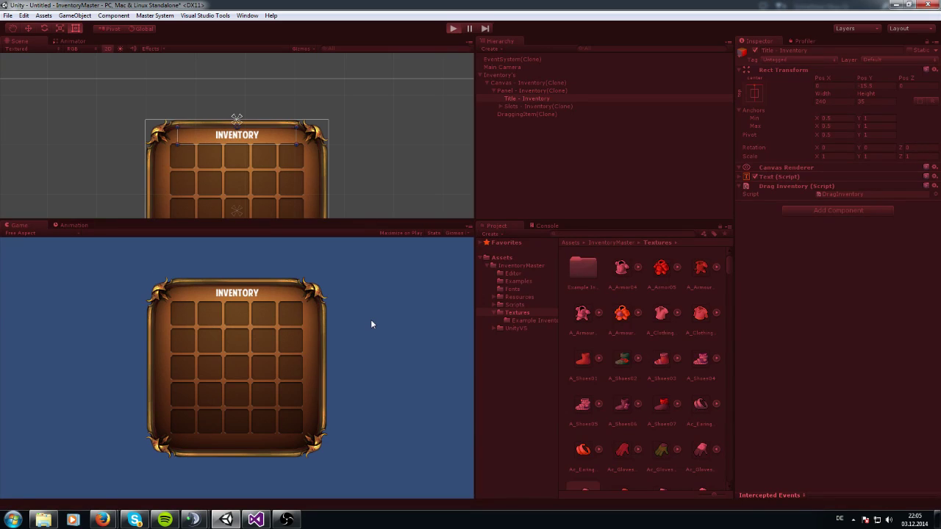
# Restart Play mode, hide the inventory panel with the I key, then reactivate the Panel.
pyautogui.press('i')
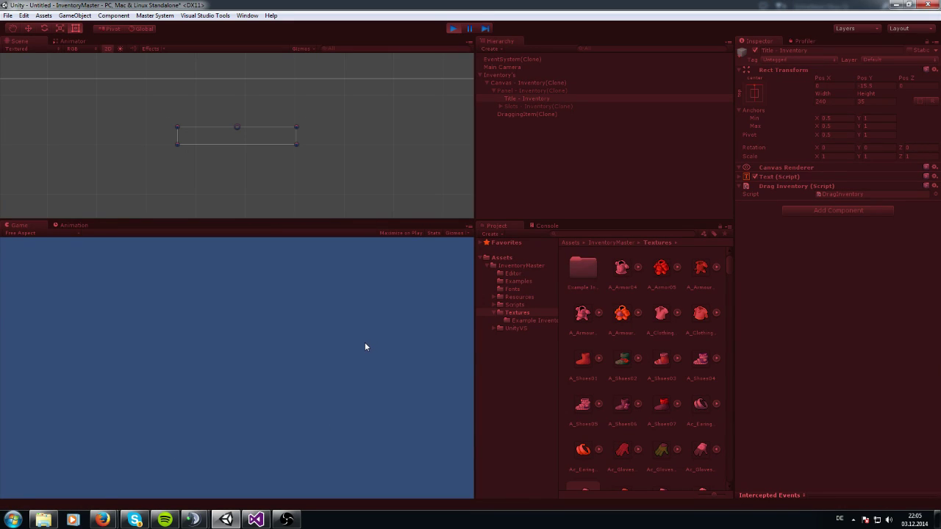
pyautogui.click(456, 28)
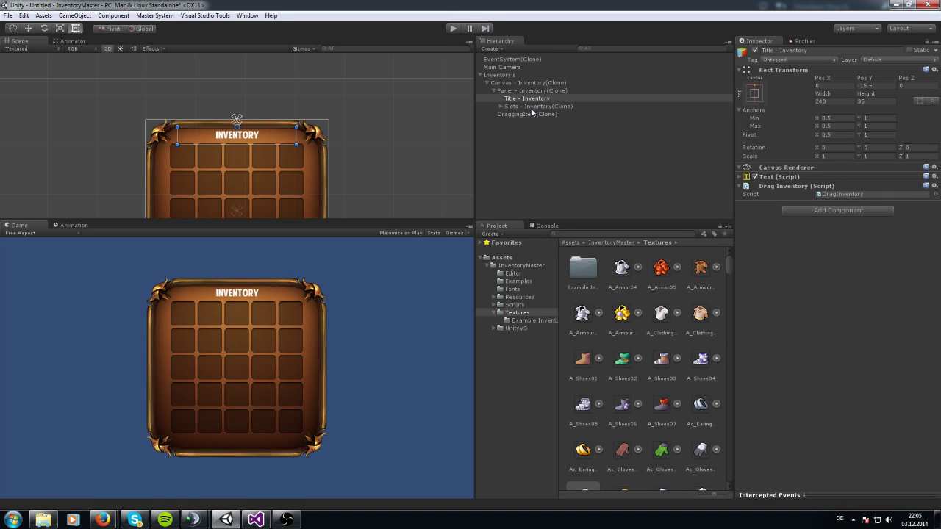
pyautogui.click(531, 108)
pyautogui.click(448, 27)
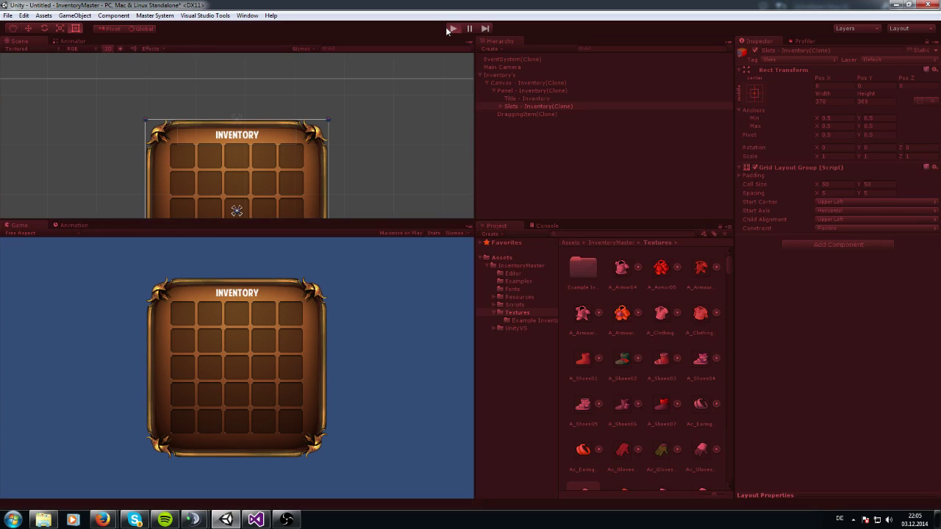
pyautogui.press('i')
pyautogui.click(530, 91)
pyautogui.click(754, 50)
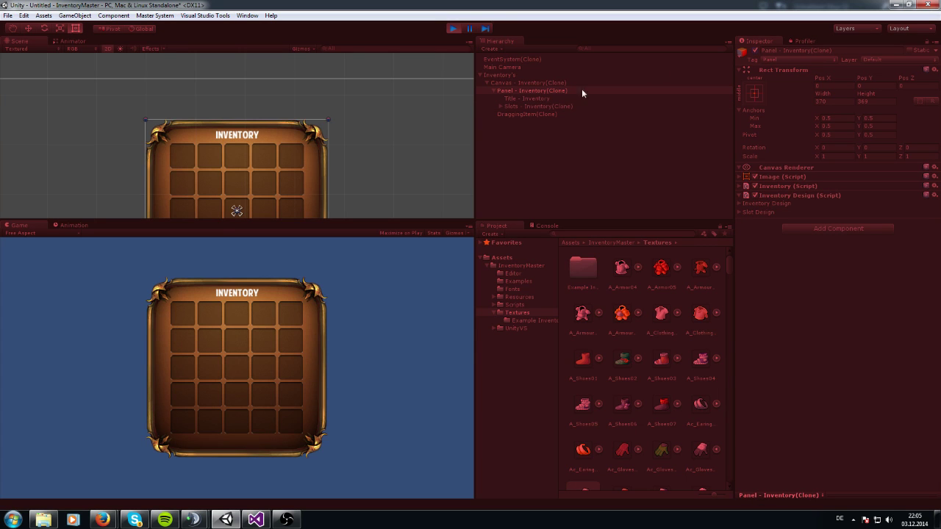
# Drag the panel by its title, remove Drag Inventory from the Title, then stop Play mode.
pyautogui.moveTo(232, 291)
pyautogui.mouseDown()
pyautogui.moveTo(284, 281)
pyautogui.moveTo(216, 282)
pyautogui.mouseUp()
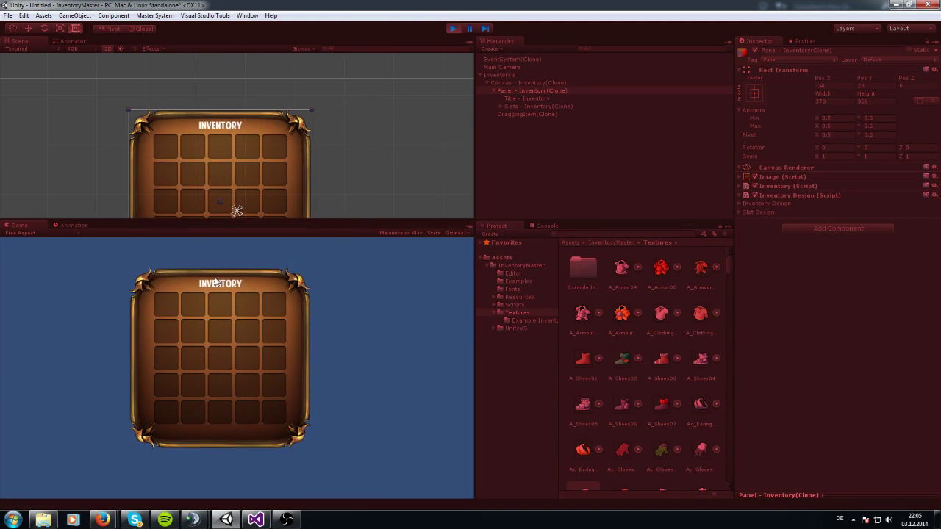
pyautogui.click(526, 99)
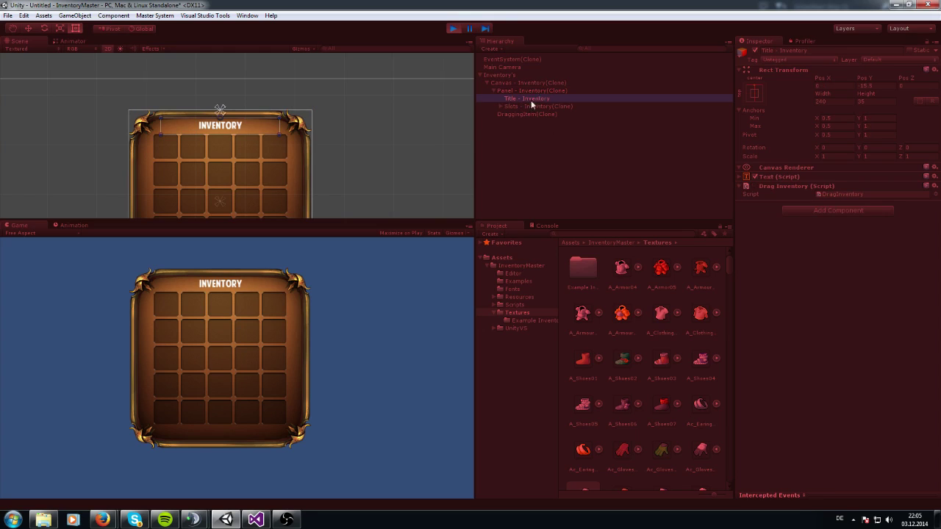
pyautogui.rightClick(786, 186)
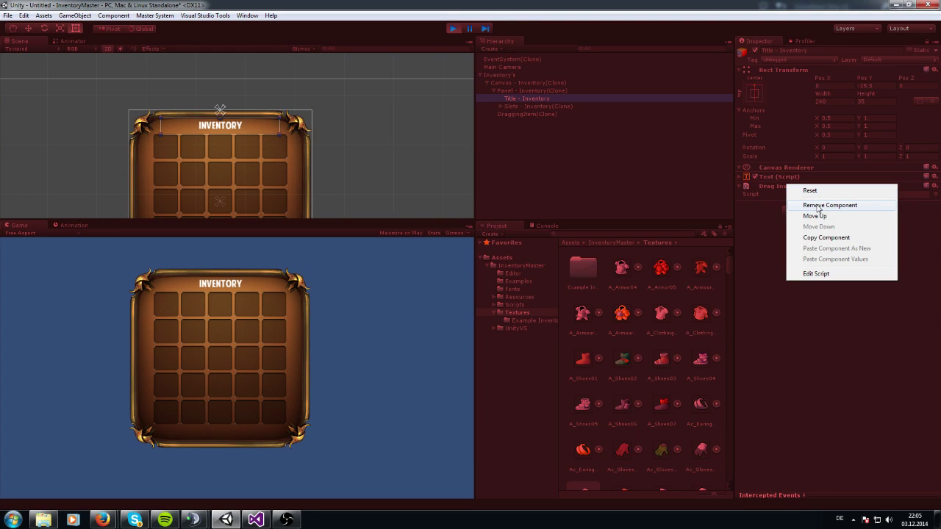
pyautogui.click(817, 205)
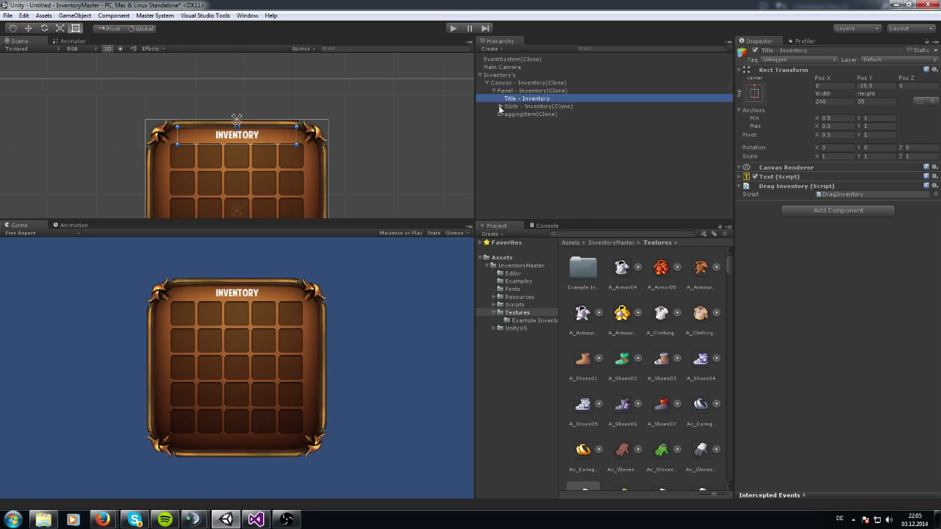
pyautogui.click(500, 106)
# Inspect the Slots grid, then expand the Panel's Inventory script and open its Add Item dropdown.
pyautogui.click(524, 115)
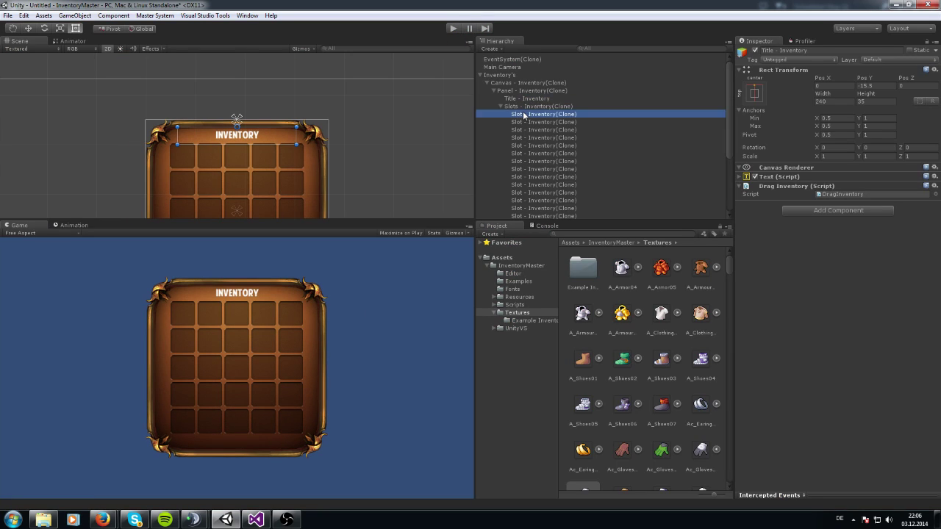
pyautogui.click(526, 107)
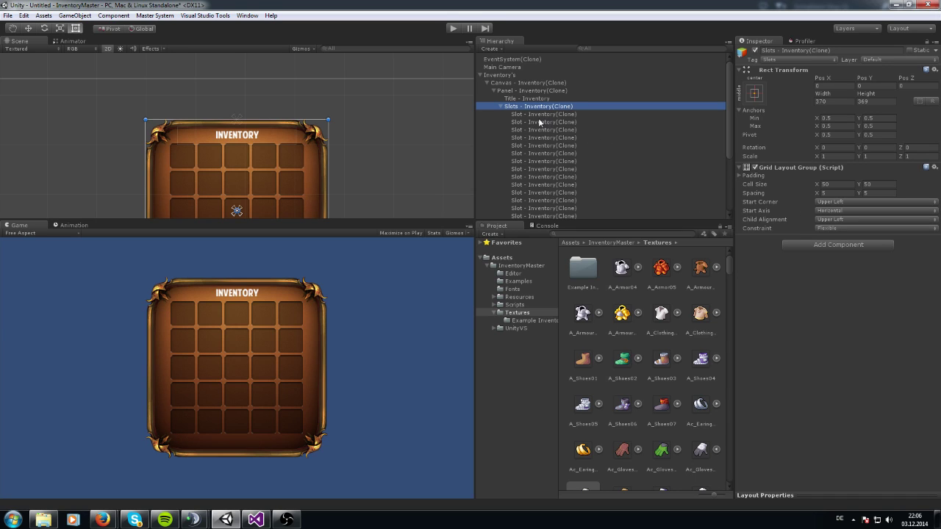
pyautogui.click(530, 91)
pyautogui.click(528, 82)
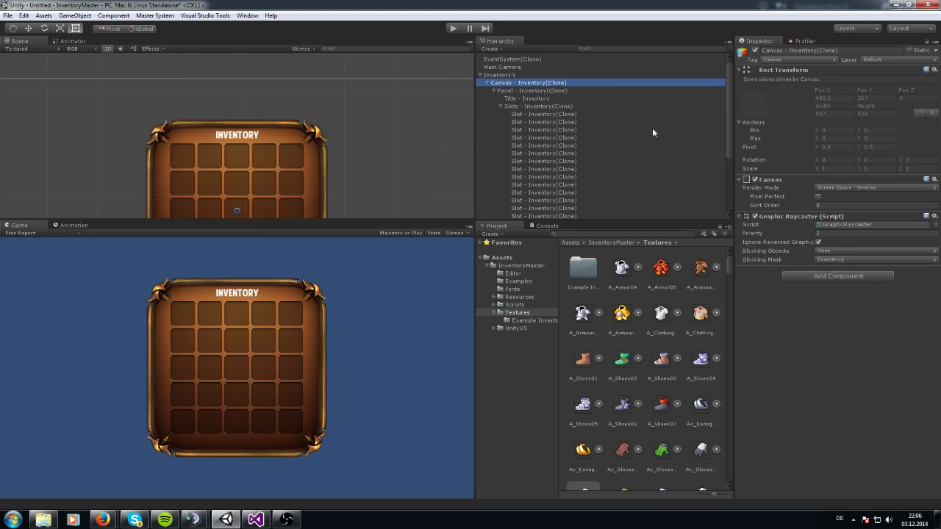
pyautogui.click(518, 91)
pyautogui.click(740, 187)
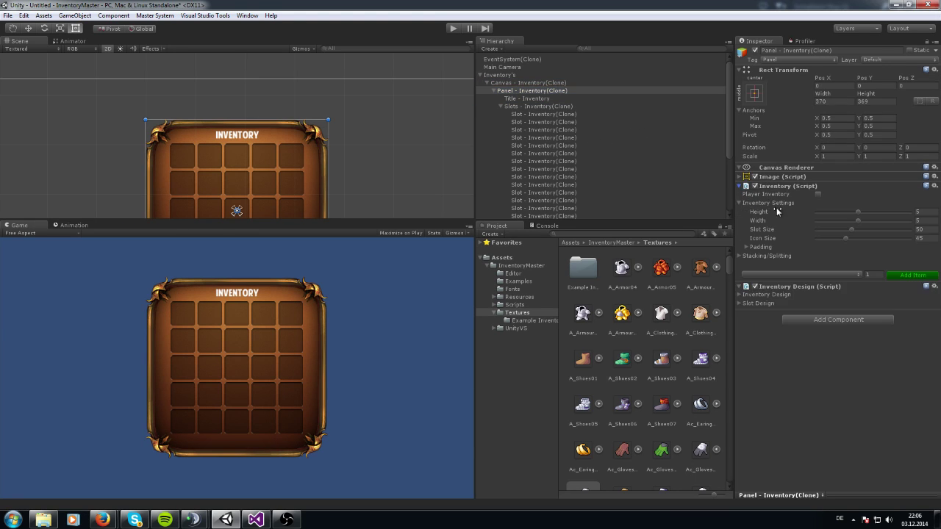
pyautogui.click(800, 273)
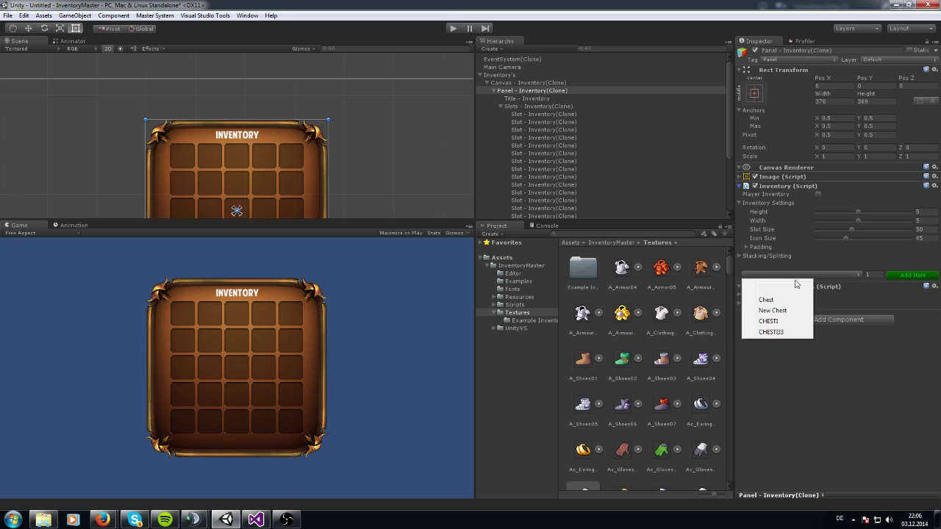
# Add a stack of 10 Bottles to the inventory.
pyautogui.click(772, 310)
pyautogui.click(770, 274)
pyautogui.click(766, 288)
pyautogui.click(868, 275)
pyautogui.write('10')
pyautogui.click(899, 277)
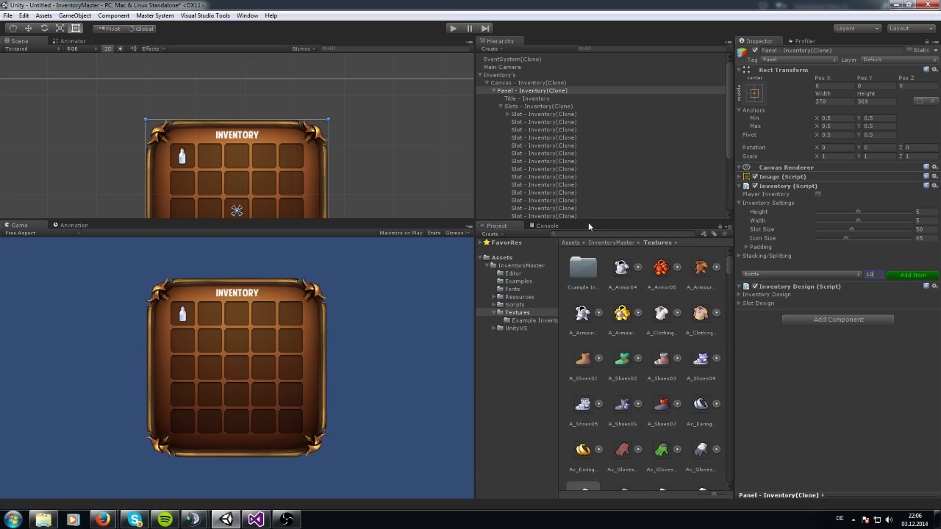
# Enable Stacking/Splitting, set the count position to 14, 14, and select the first slot's Item(Clone).
pyautogui.click(740, 255)
pyautogui.click(745, 264)
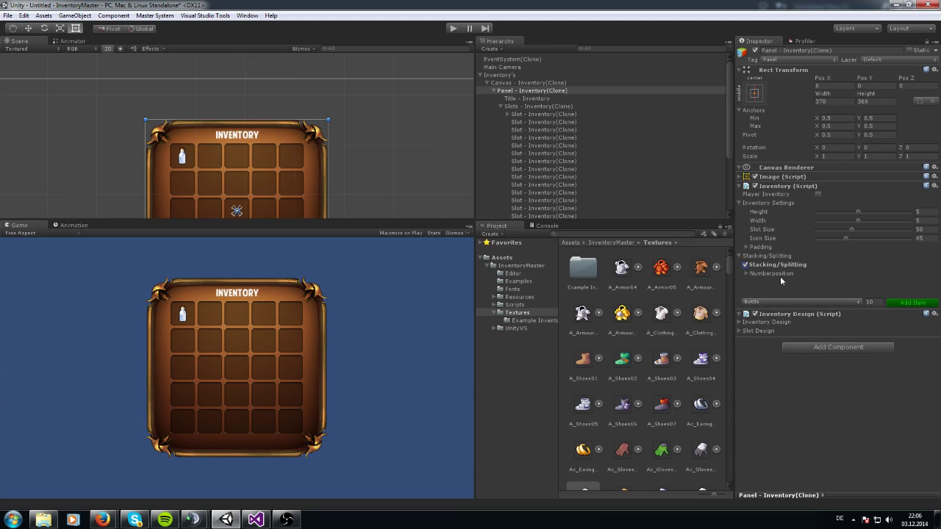
pyautogui.click(748, 275)
pyautogui.moveTo(864, 283); pyautogui.dragTo(888, 297)
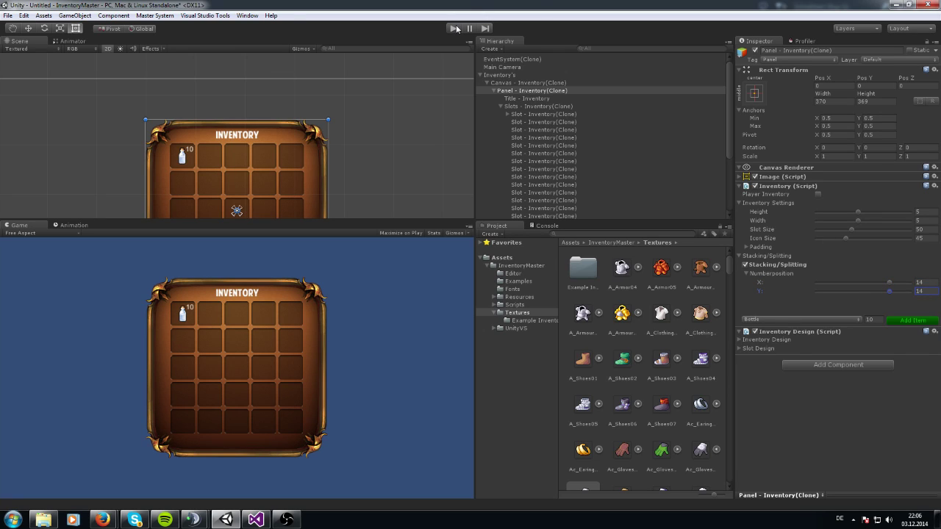
pyautogui.click(506, 114)
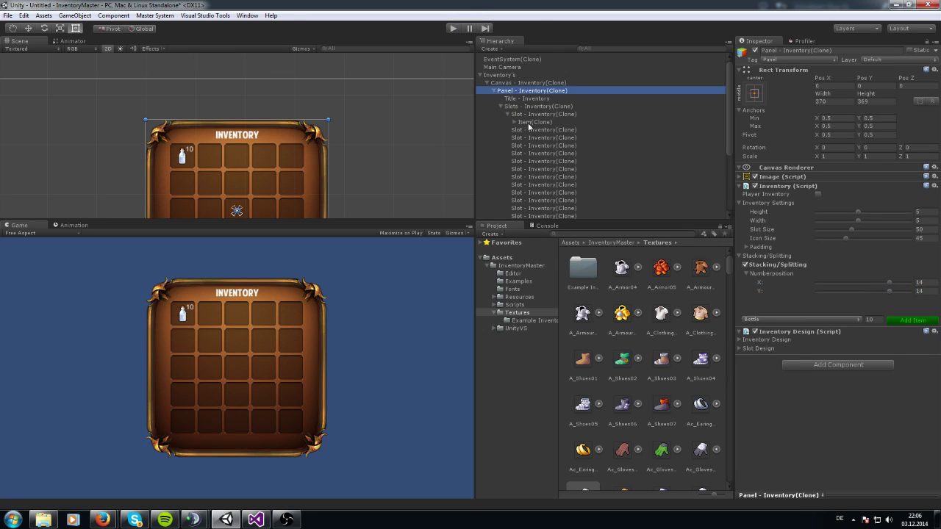
pyautogui.click(528, 122)
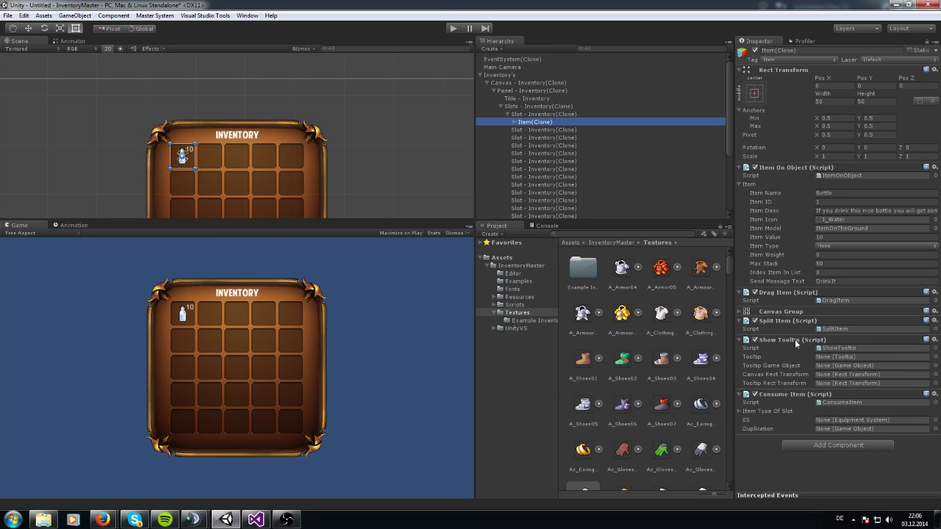